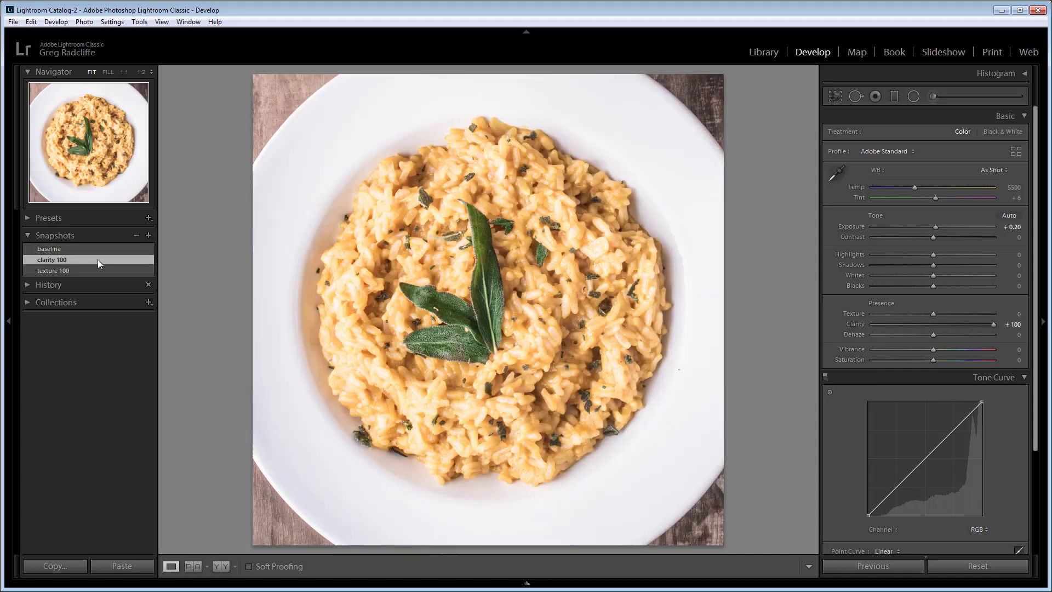
# Apply the 'texture 100' snapshot to the risotto photo
pyautogui.click(105, 271)
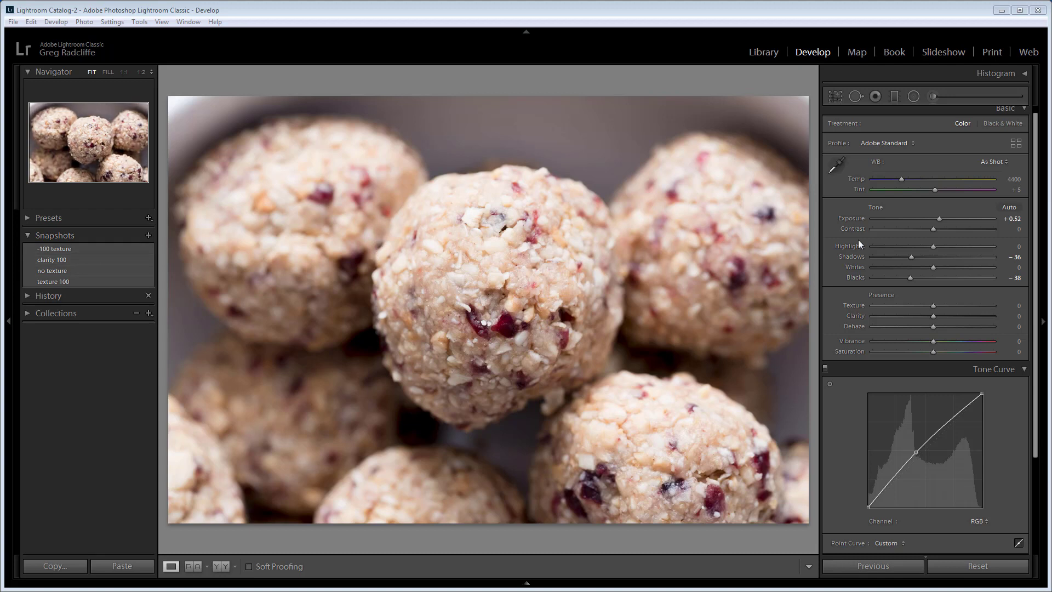
# Raise exposure to +2.87 and save a snapshot with the default date name 6/30/2019 5:32:00 PM
pyautogui.moveTo(941, 219); pyautogui.dragTo(972, 222)
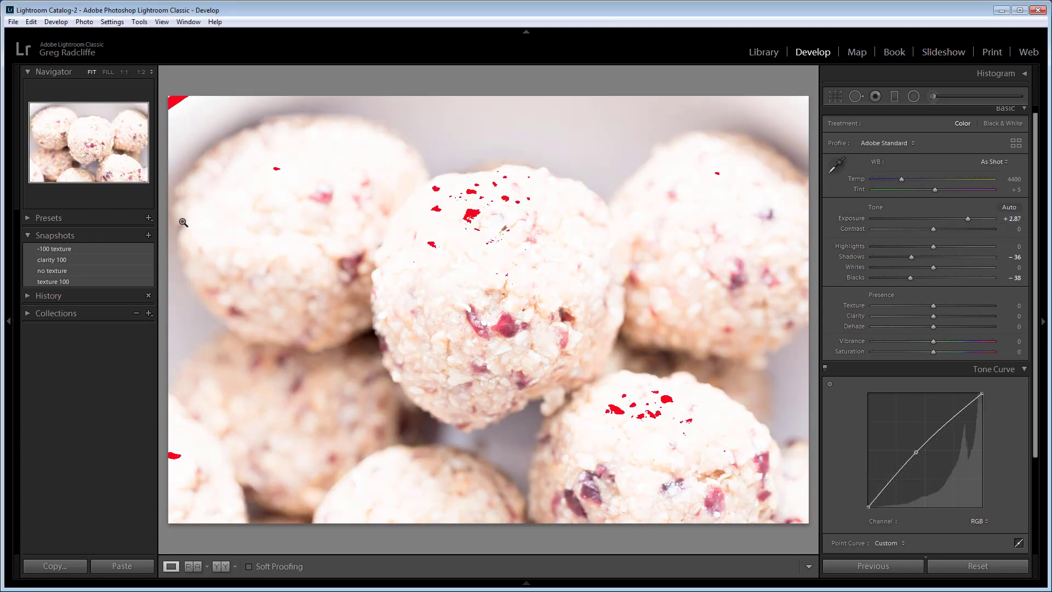
pyautogui.click(149, 236)
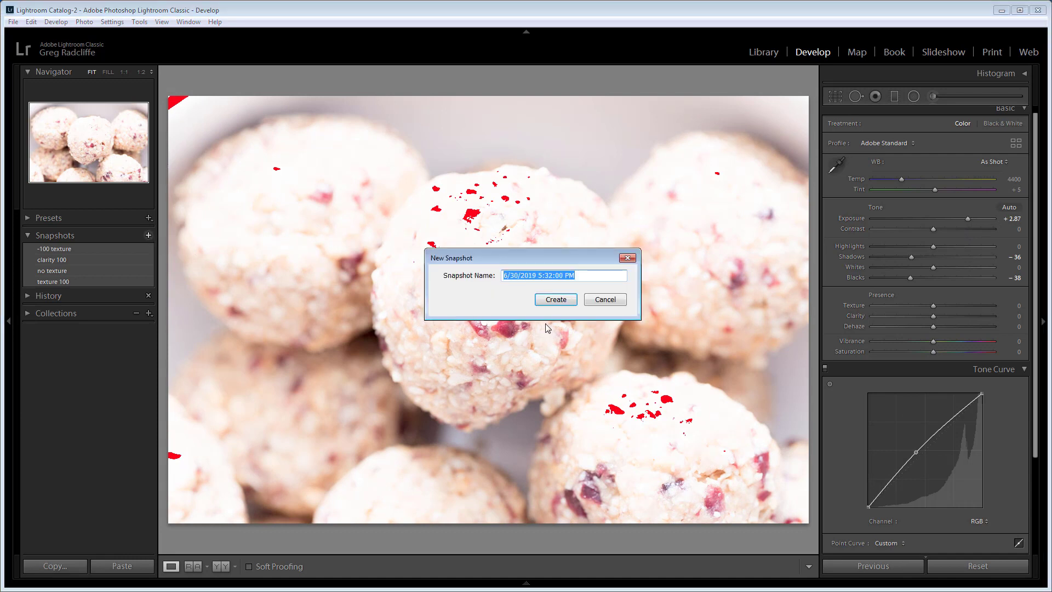
pyautogui.click(558, 301)
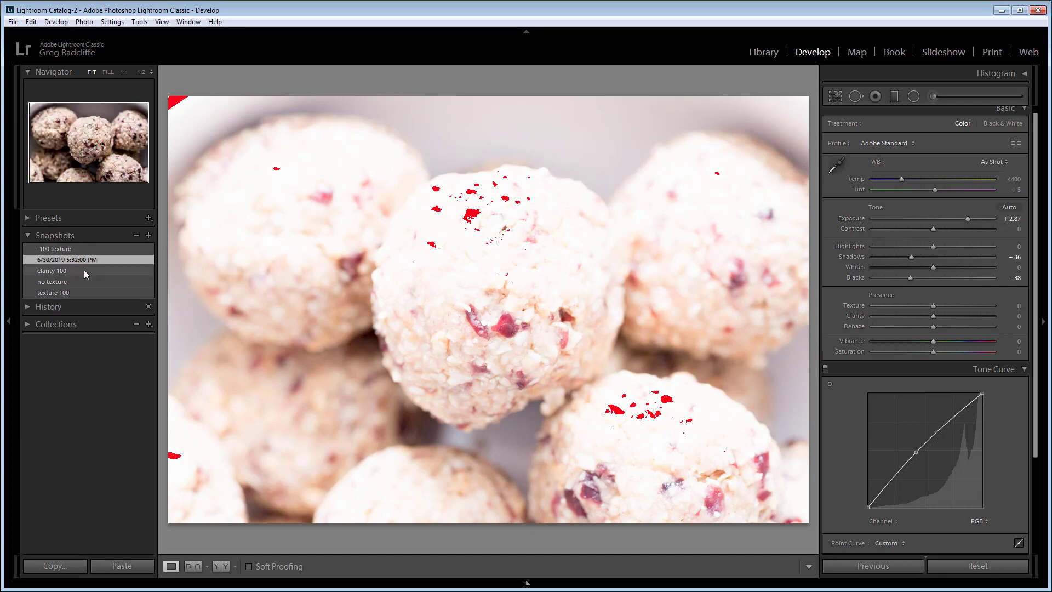
# Apply the 'no texture' snapshot, then the 'texture 100' snapshot to the balls photo
pyautogui.click(52, 282)
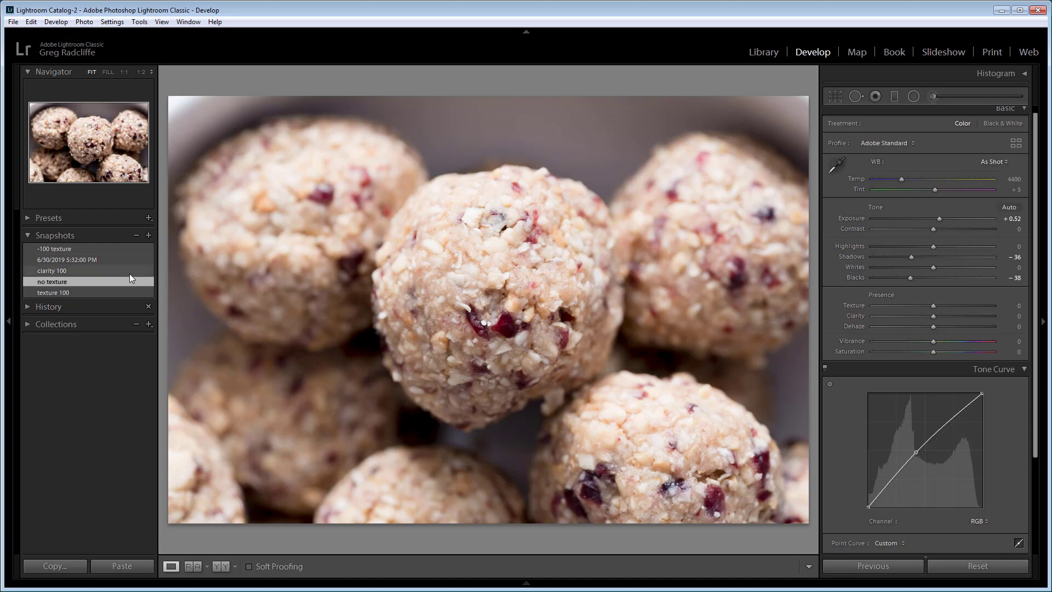
pyautogui.click(79, 292)
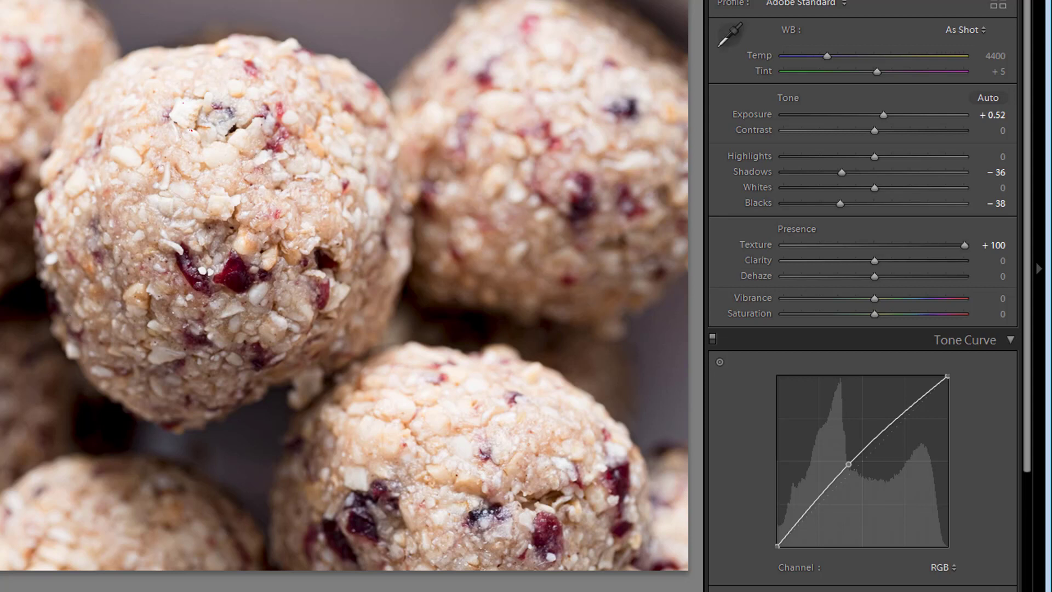
# Toggle the Texture +100 adjustment off and on with undo/redo, ending with it removed
pyautogui.hotkey('ctrl', 'z')
pyautogui.hotkey('ctrl', 'y')
pyautogui.hotkey('ctrl', 'z')
pyautogui.hotkey('ctrl', 'y')
pyautogui.hotkey('ctrl', 'z')
pyautogui.hotkey('ctrl', 'z')
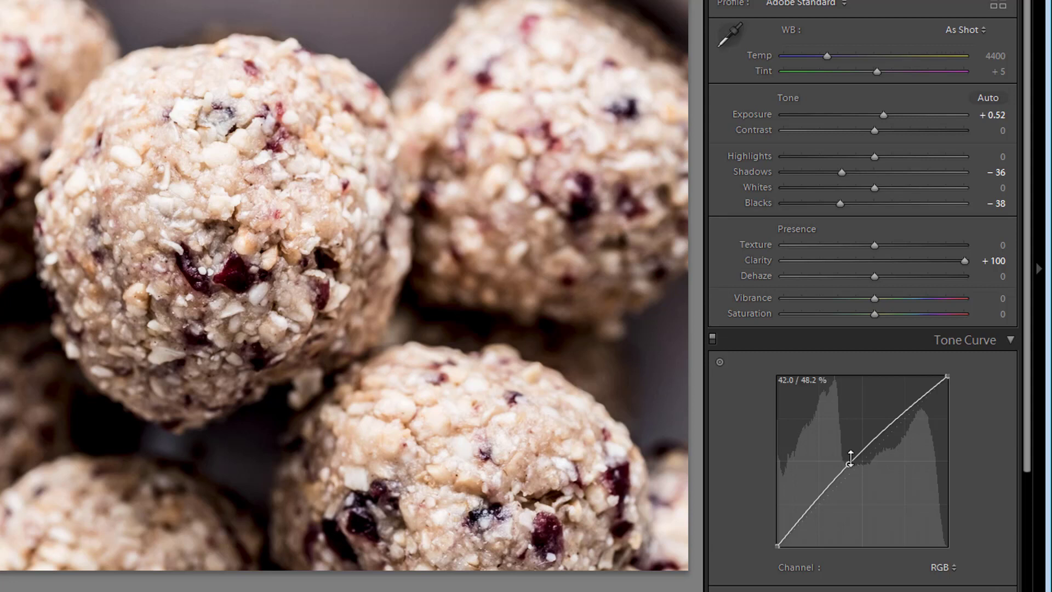
# Reset and restore Clarity, then try Shadows at +10 and Saturation at +13
pyautogui.doubleClick(965, 261)
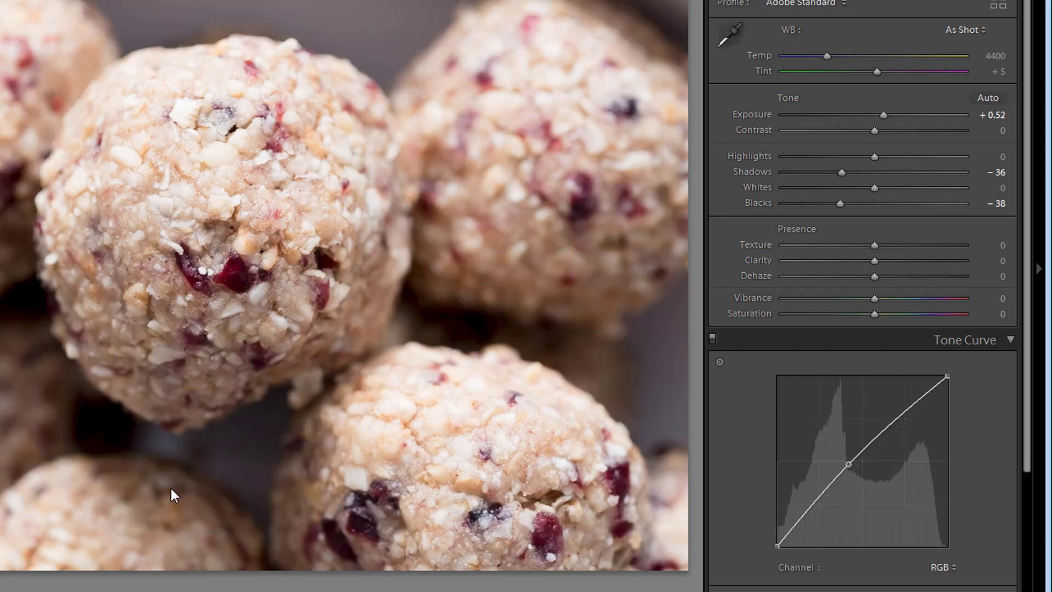
pyautogui.hotkey('ctrl', 'z')
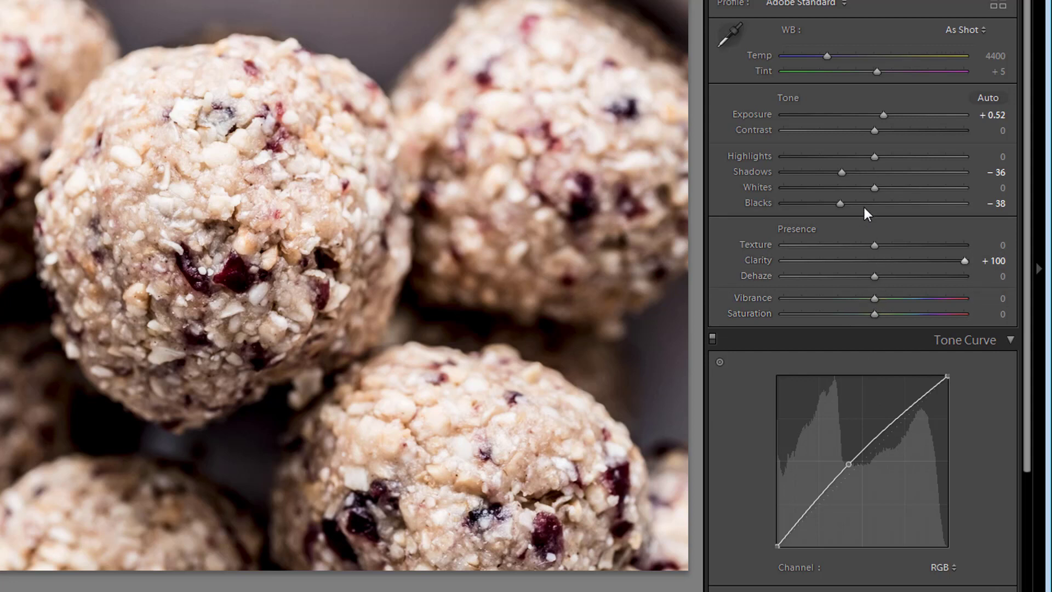
pyautogui.moveTo(847, 172); pyautogui.dragTo(888, 173)
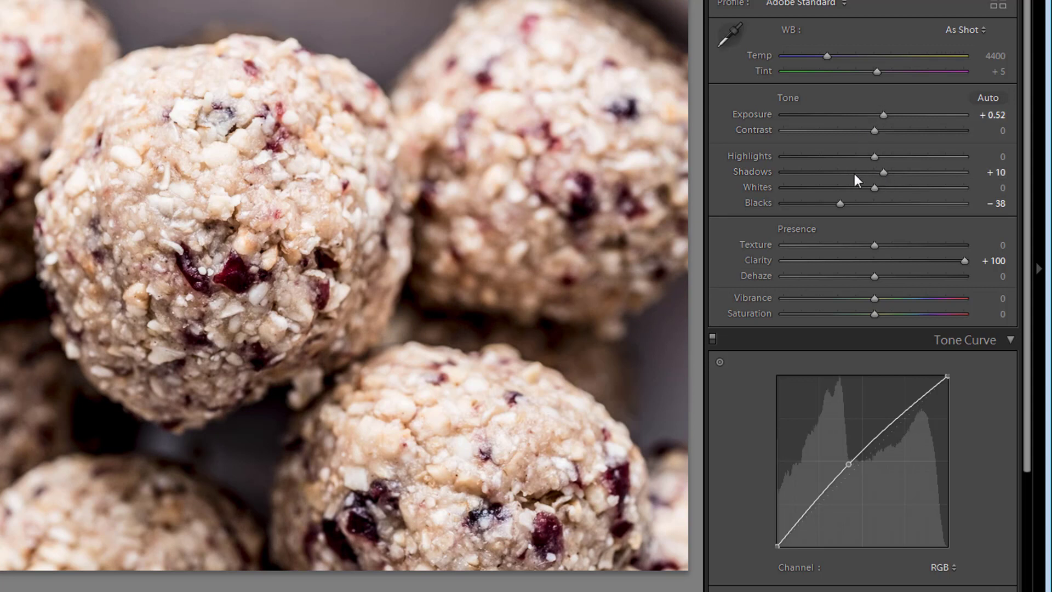
pyautogui.moveTo(874, 314); pyautogui.dragTo(885, 316)
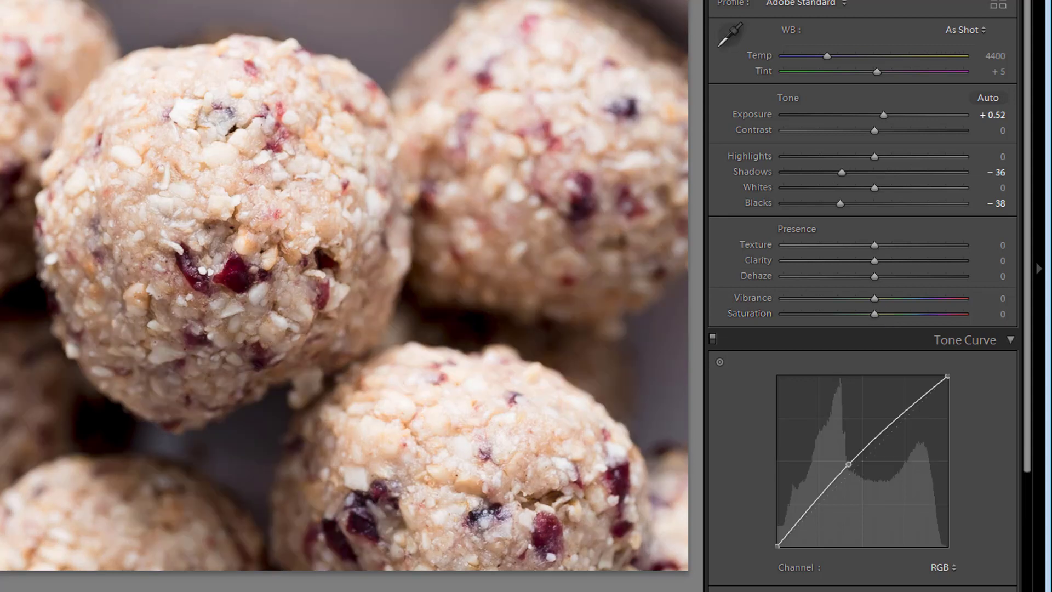
# Swap from Clarity +100 to Texture +100, then add Dehaze +15 and Clarity +75
pyautogui.hotkey('ctrl', 'z')
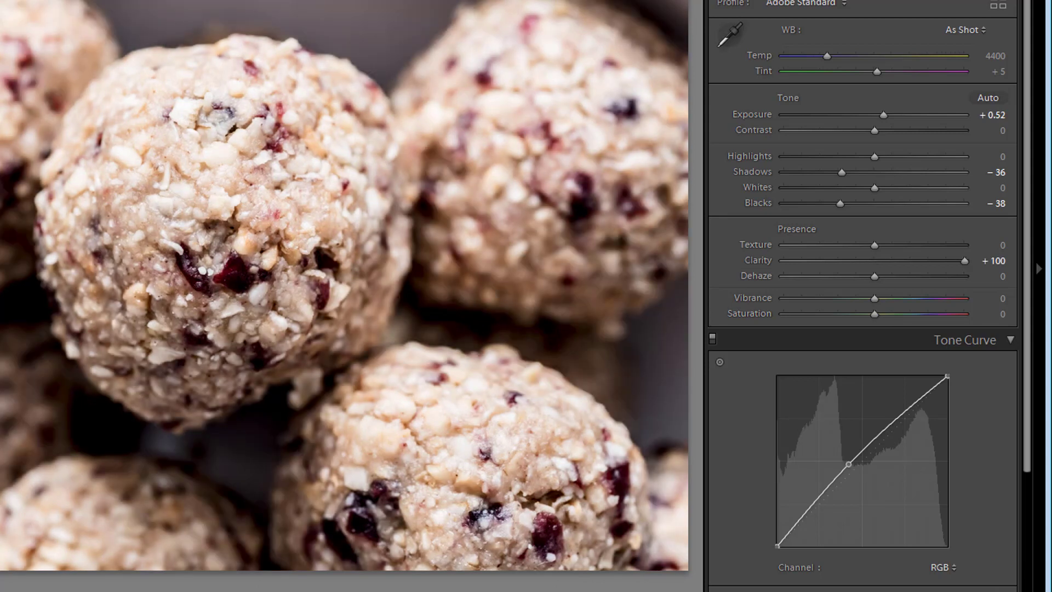
pyautogui.hotkey('ctrl', 'z')
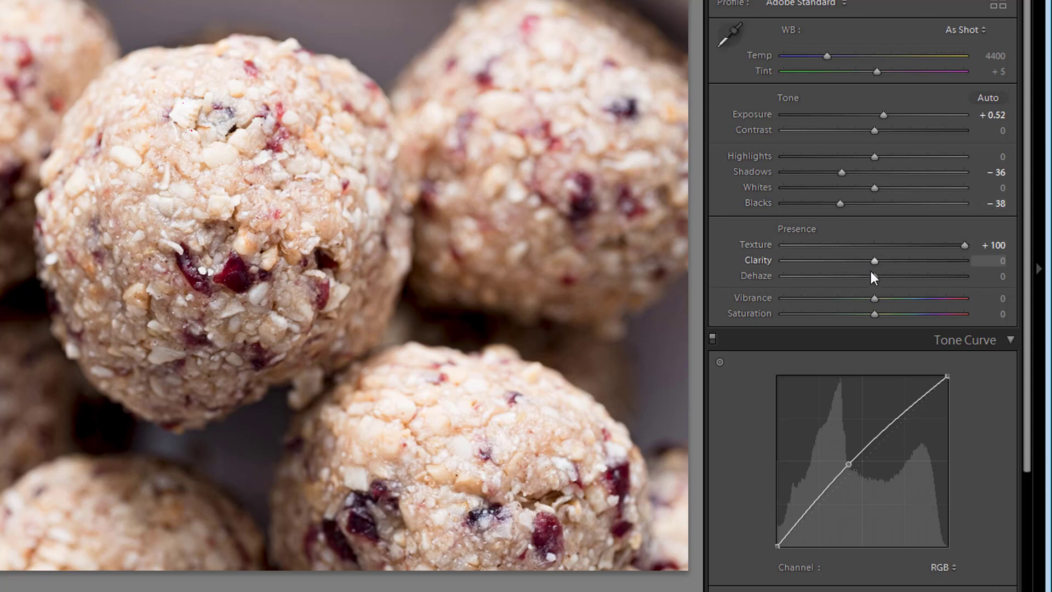
pyautogui.moveTo(876, 279); pyautogui.dragTo(890, 284)
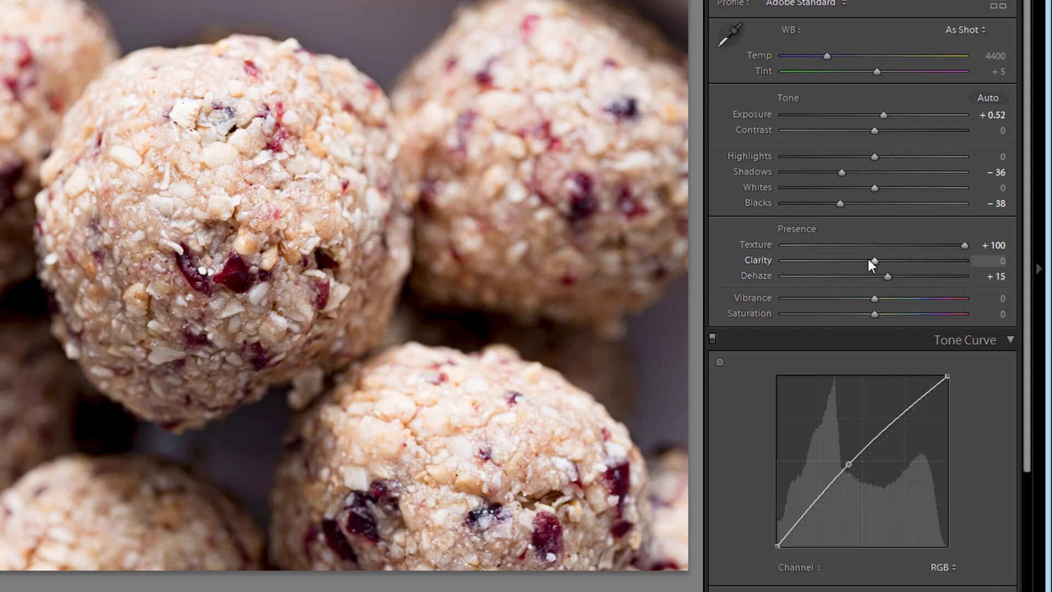
pyautogui.moveTo(874, 261); pyautogui.dragTo(895, 268)
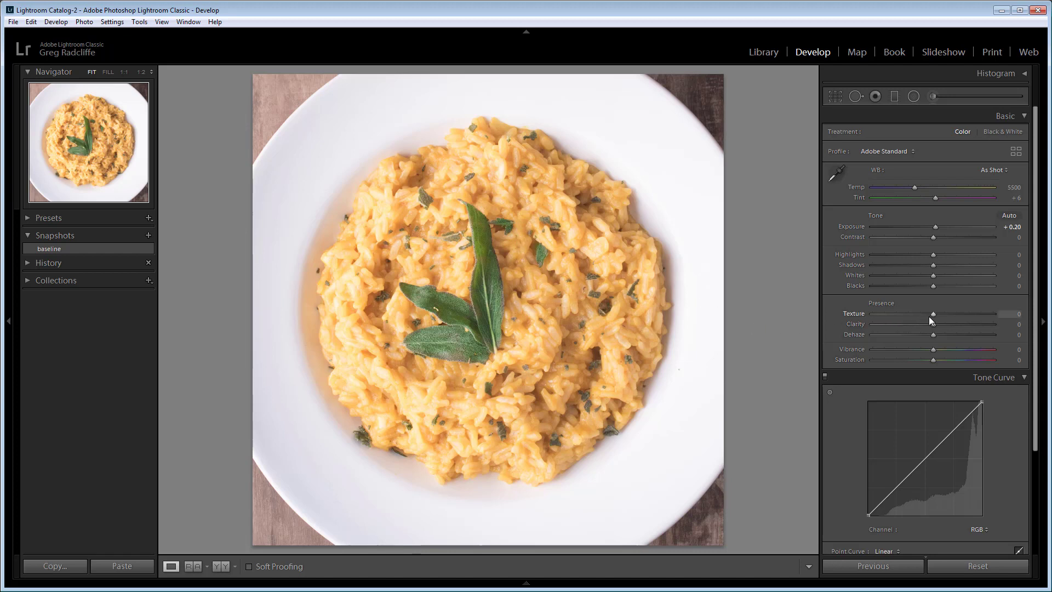
# Zoom the risotto to 1:2, push Texture up to +100, then reset Texture to 0
pyautogui.moveTo(932, 315); pyautogui.dragTo(1003, 324)
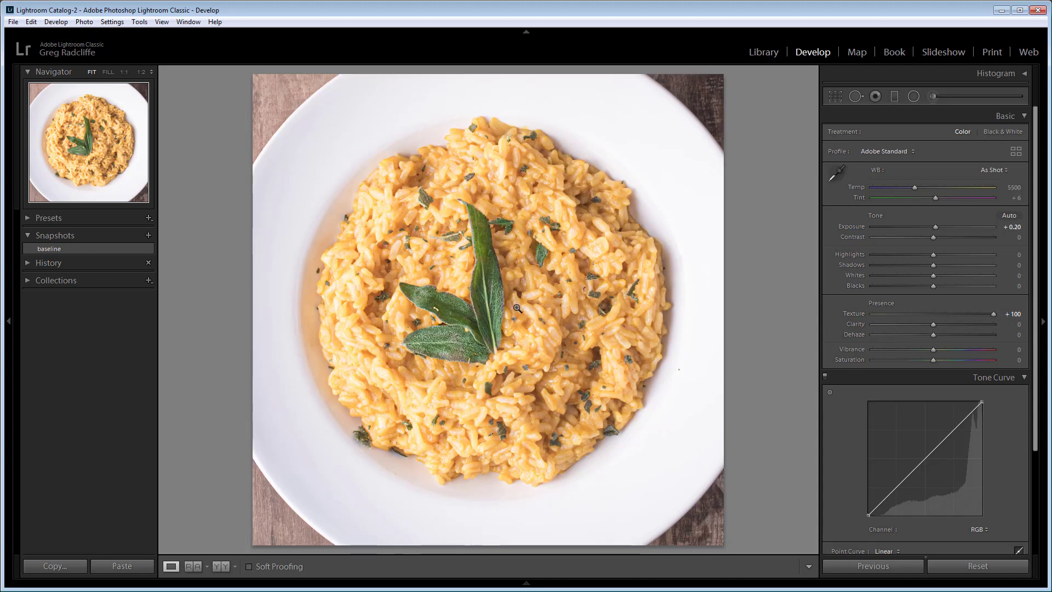
pyautogui.click(532, 281)
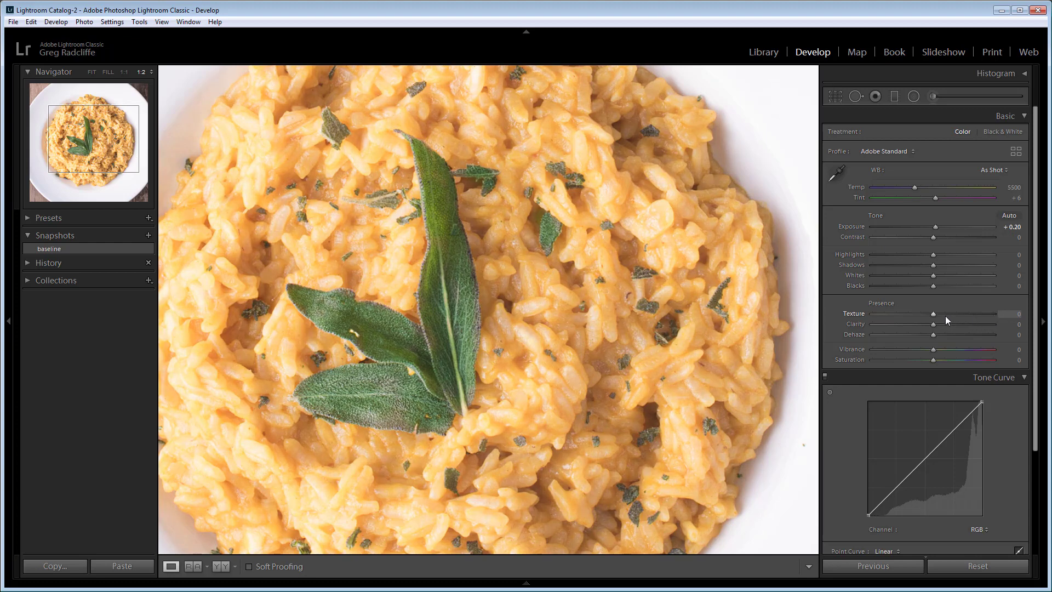
pyautogui.moveTo(992, 320); pyautogui.dragTo(995, 320)
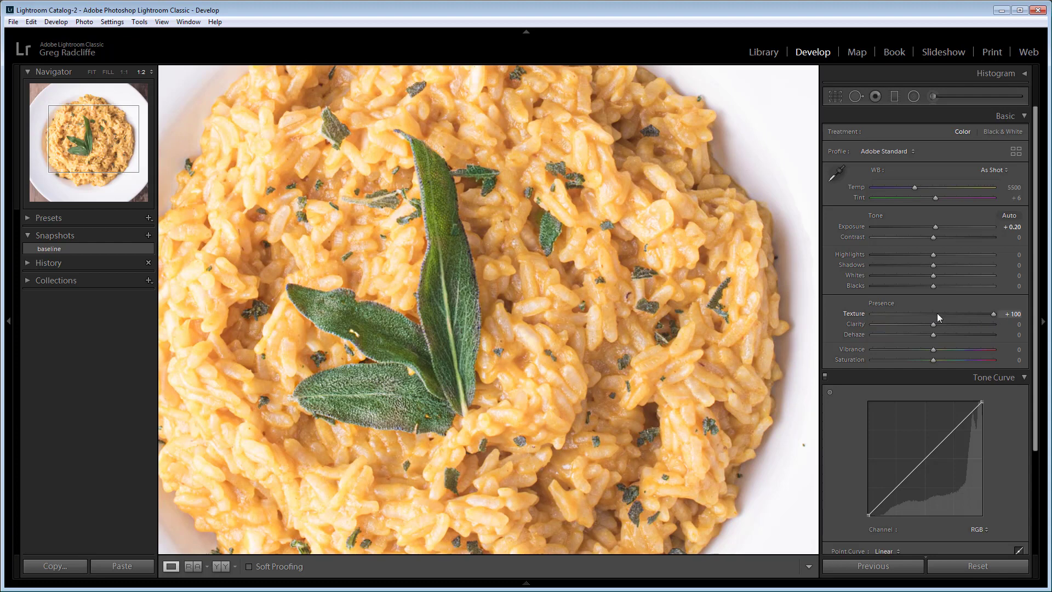
pyautogui.doubleClick(995, 314)
# Return the risotto photo to Fit view
pyautogui.click(594, 284)
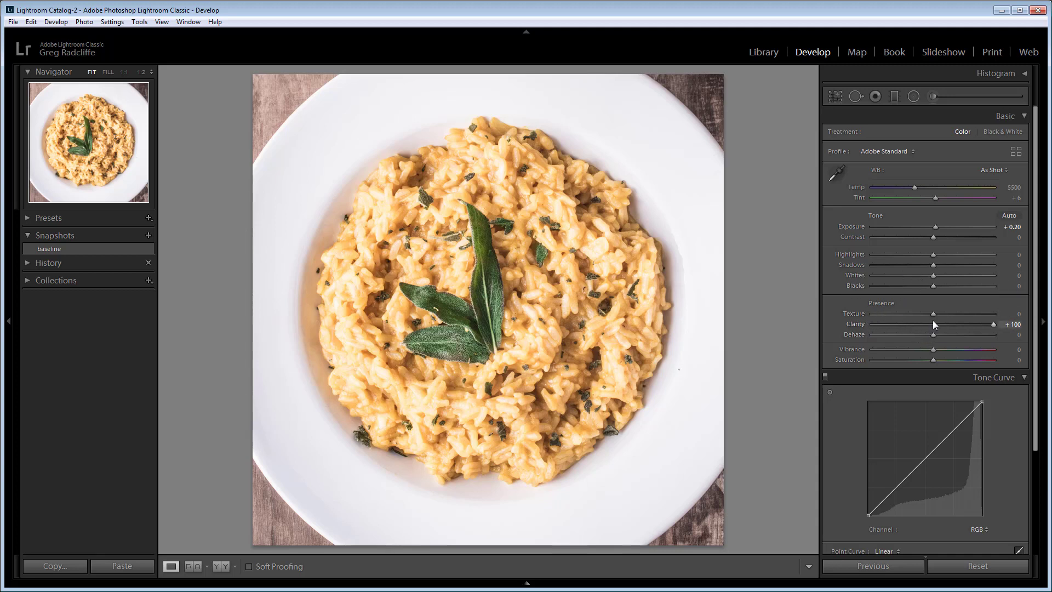
# Try Clarity +71 and Saturation +8, settle on Clarity +100 with Saturation 0, and name a 'clarity 100' snapshot
pyautogui.click(988, 325)
pyautogui.moveTo(978, 328); pyautogui.dragTo(976, 327)
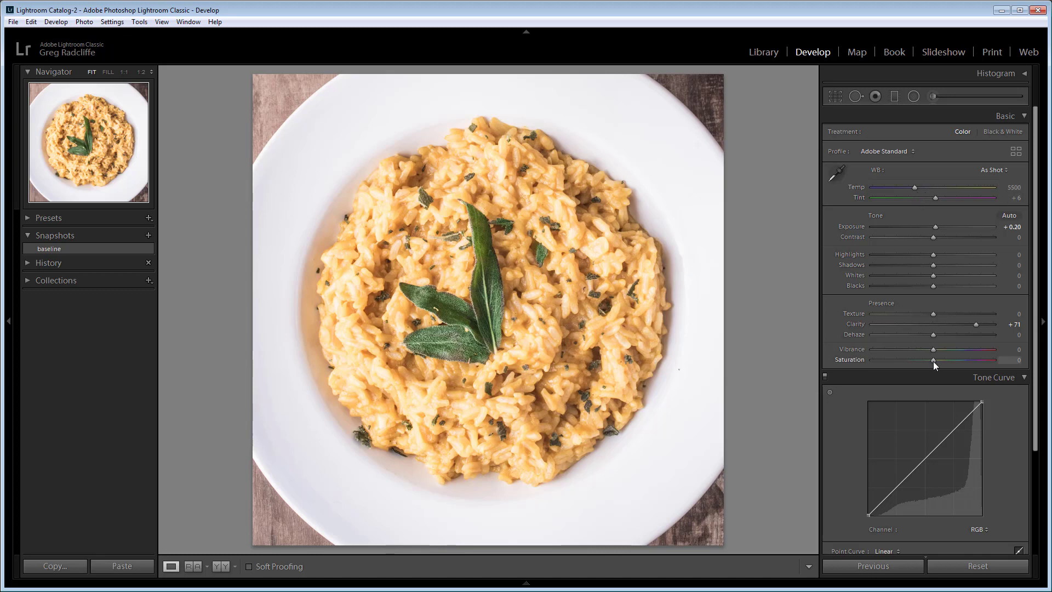
pyautogui.moveTo(934, 363); pyautogui.dragTo(939, 363)
pyautogui.doubleClick(936, 360)
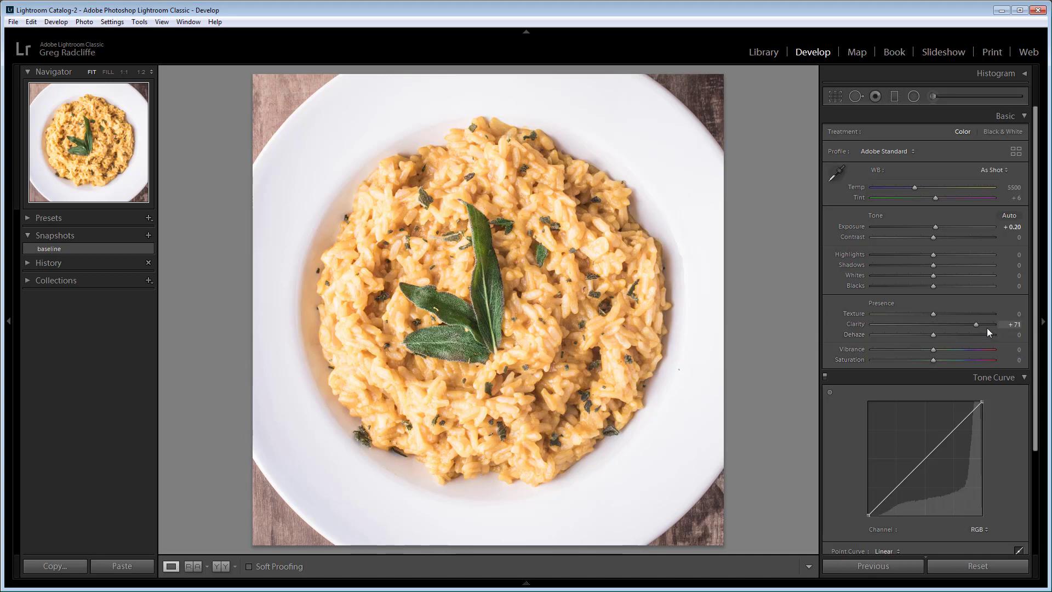
pyautogui.moveTo(976, 323); pyautogui.dragTo(1000, 324)
pyautogui.click(148, 236)
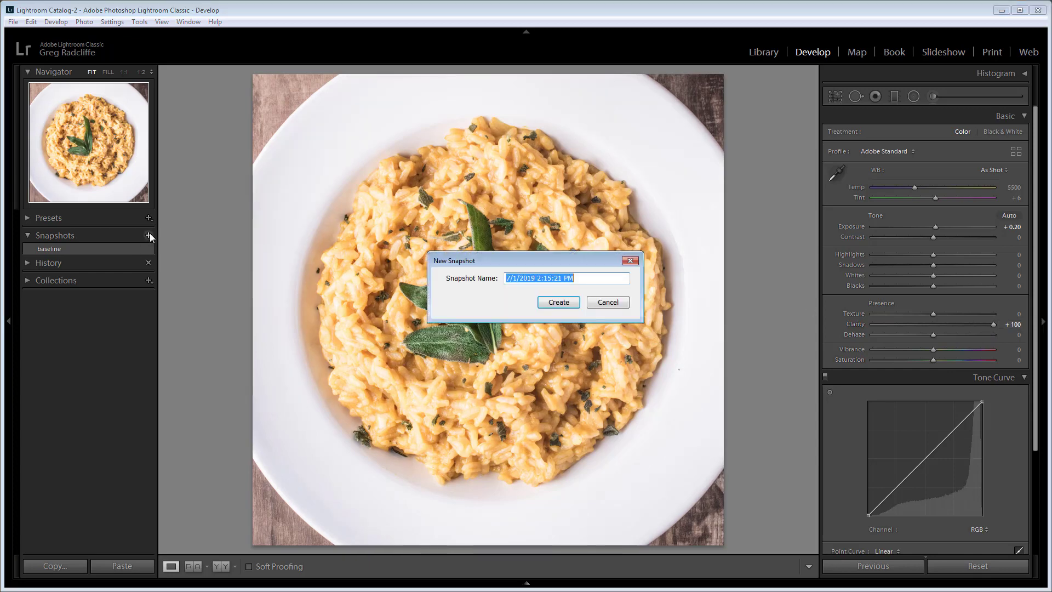
pyautogui.write('clai')
pyautogui.write('ity 10')
pyautogui.write('0')
# Save the 'clarity 100' snapshot, reset Clarity to 0, and save a 'texture 100' snapshot
pyautogui.press('Return')
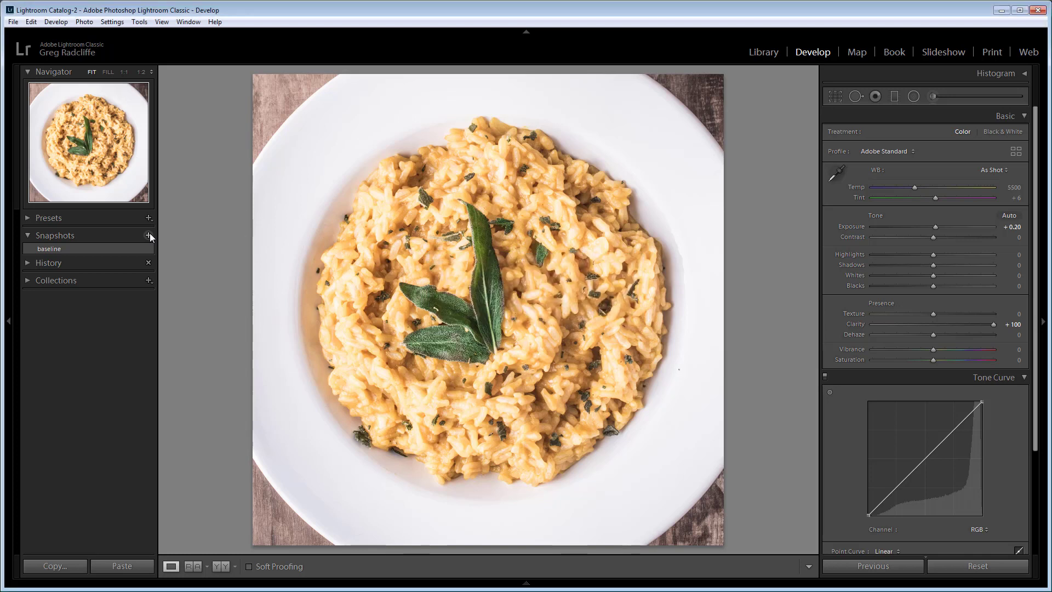
pyautogui.doubleClick(995, 325)
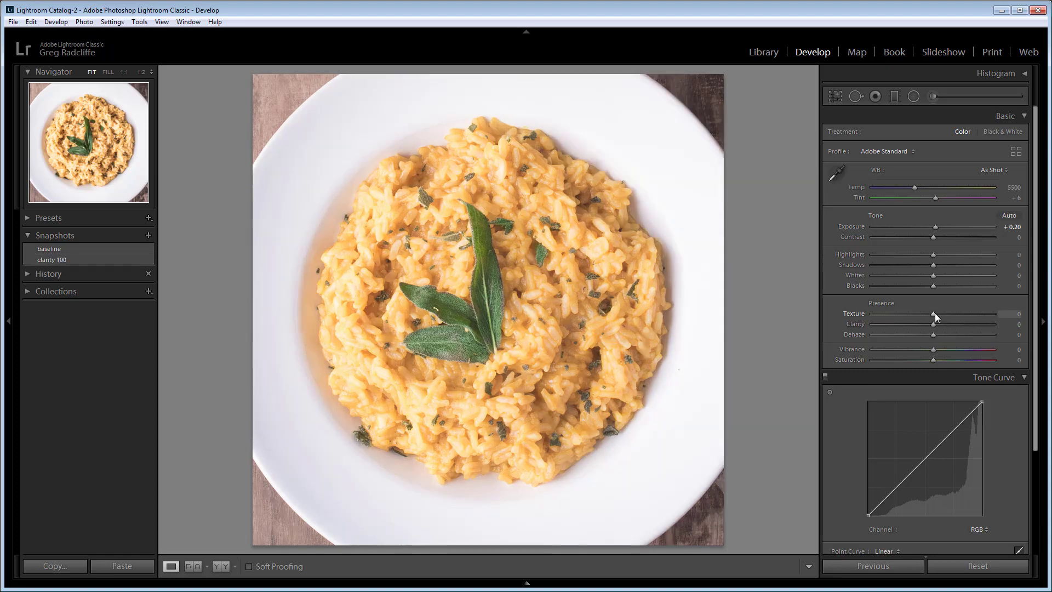
pyautogui.click(145, 234)
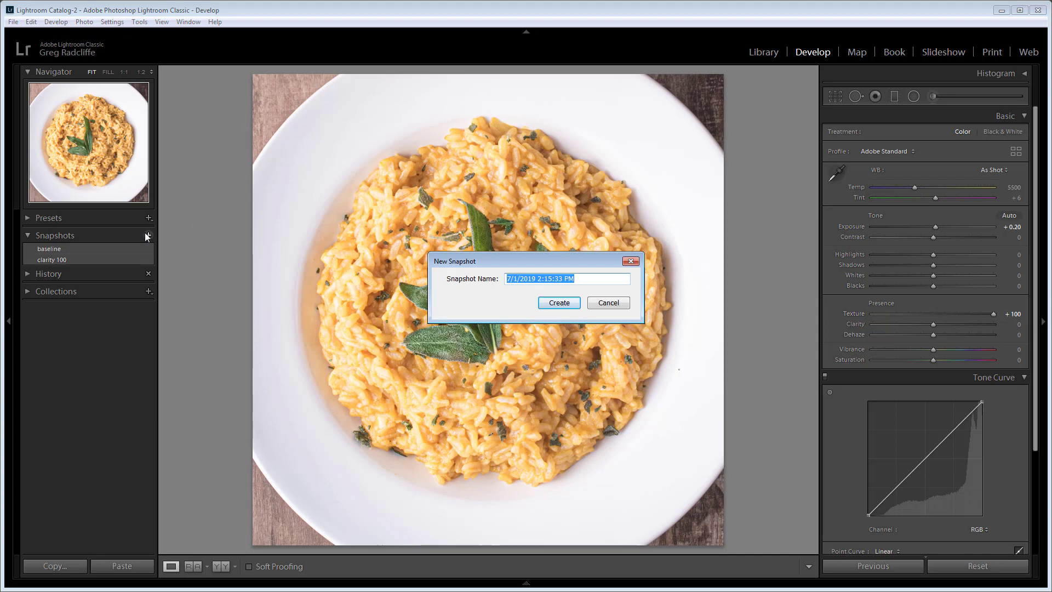
pyautogui.write('textru')
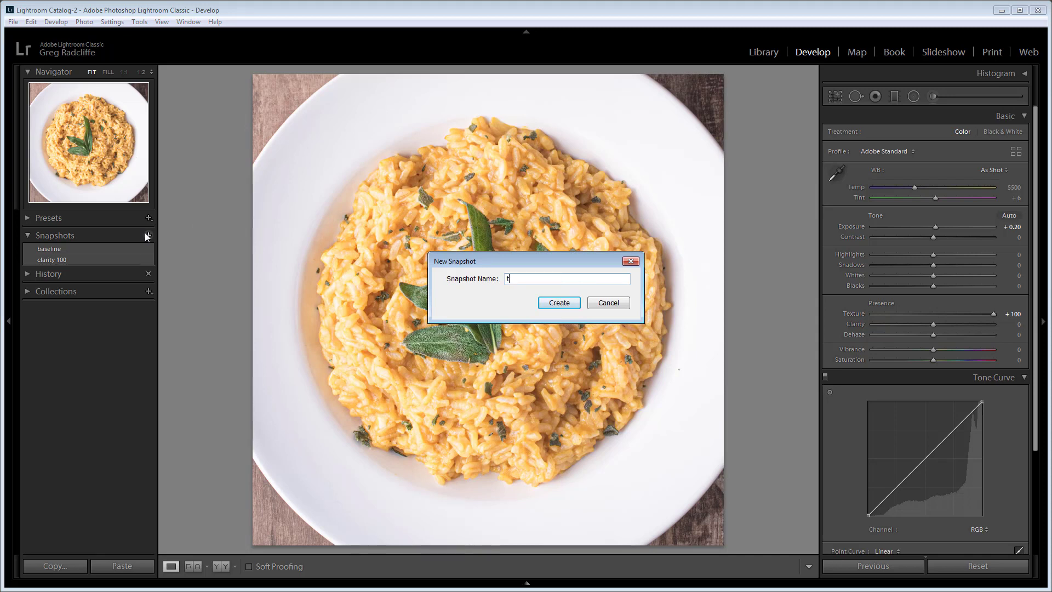
pyautogui.press('BackSpace')
pyautogui.press('BackSpace')
pyautogui.write('ure 100')
pyautogui.press('Return')
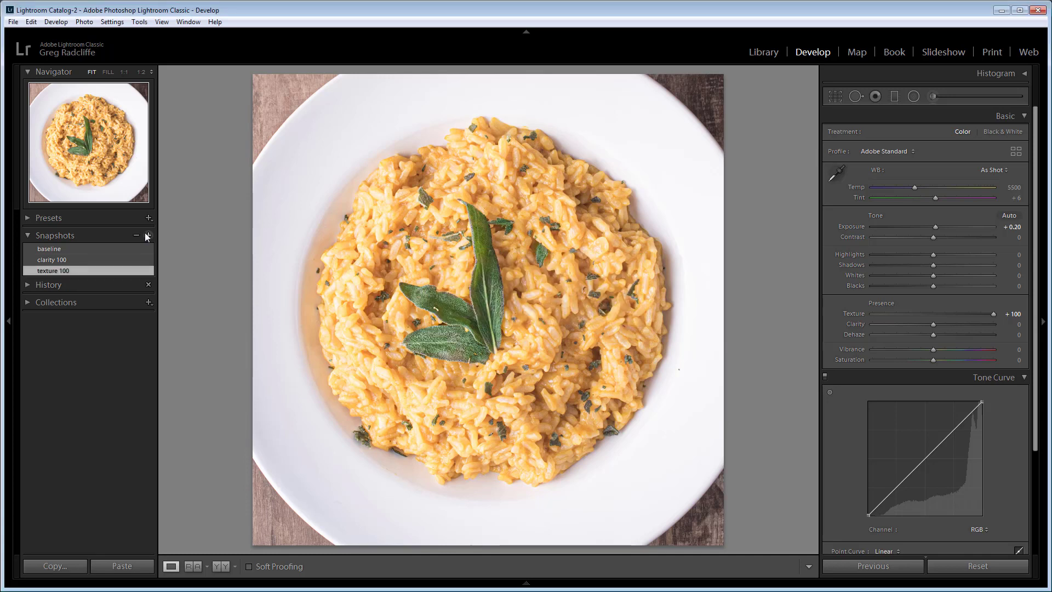
pyautogui.click(109, 240)
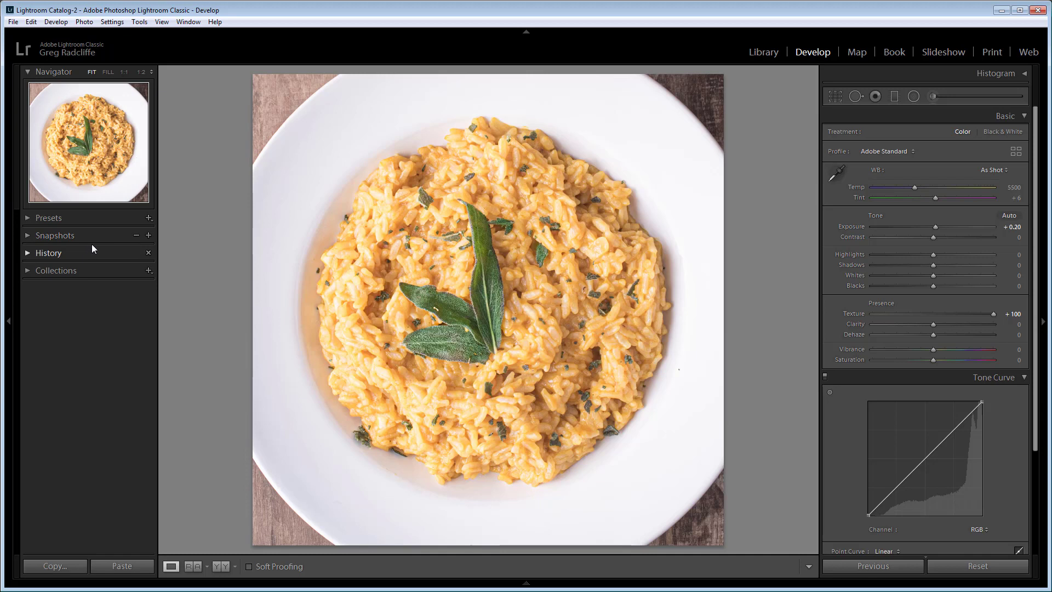
pyautogui.click(148, 236)
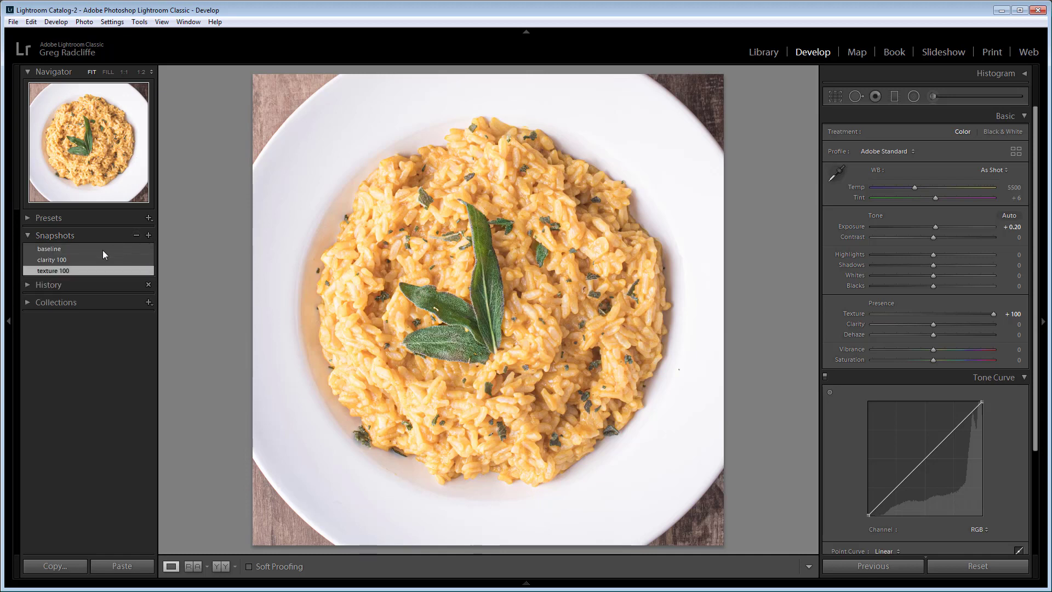
pyautogui.click(602, 305)
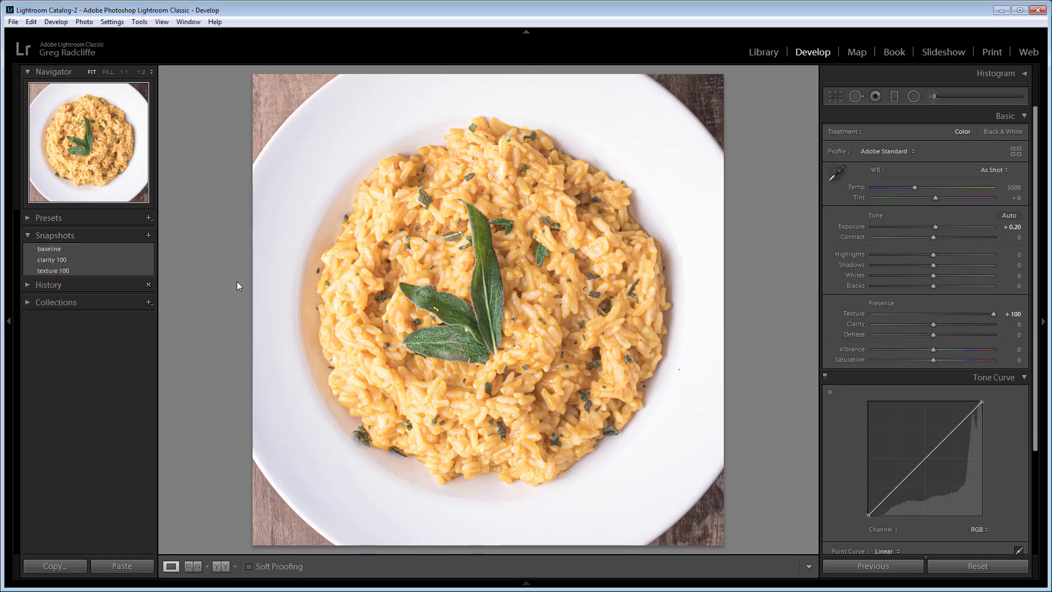
pyautogui.click(59, 248)
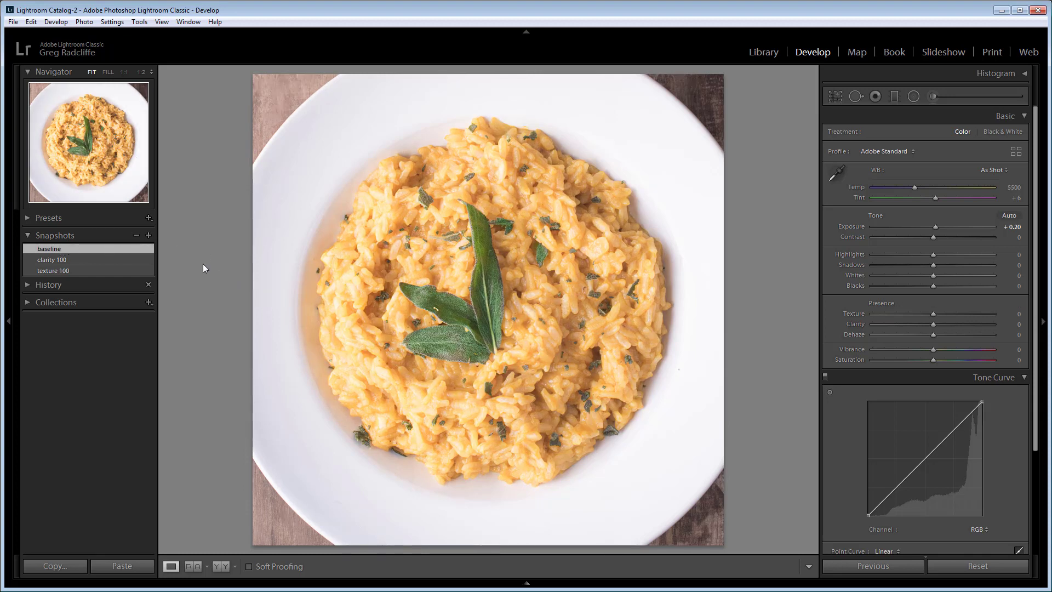
pyautogui.click(95, 260)
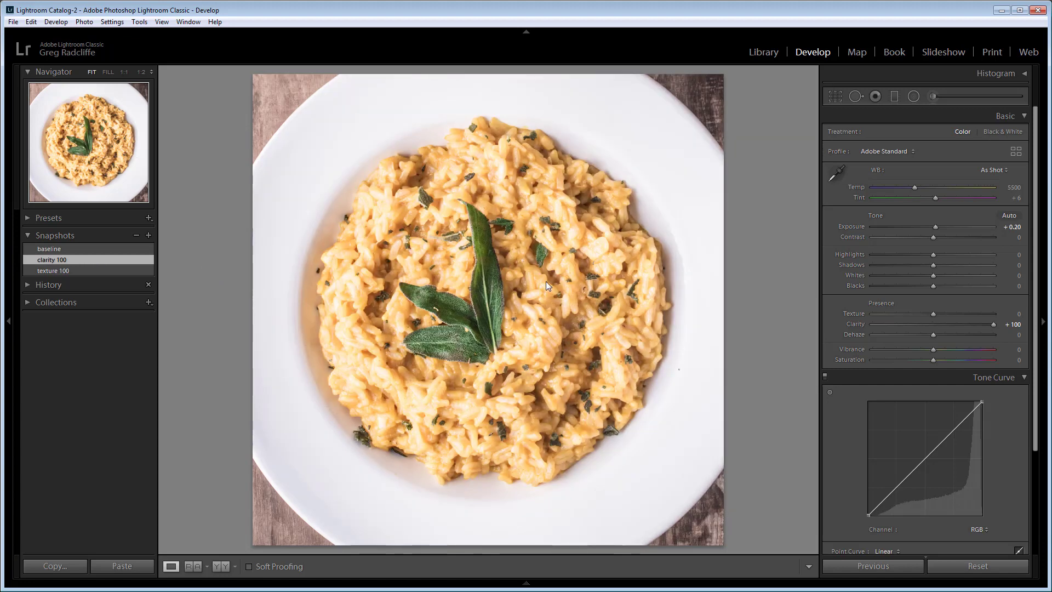
pyautogui.click(106, 274)
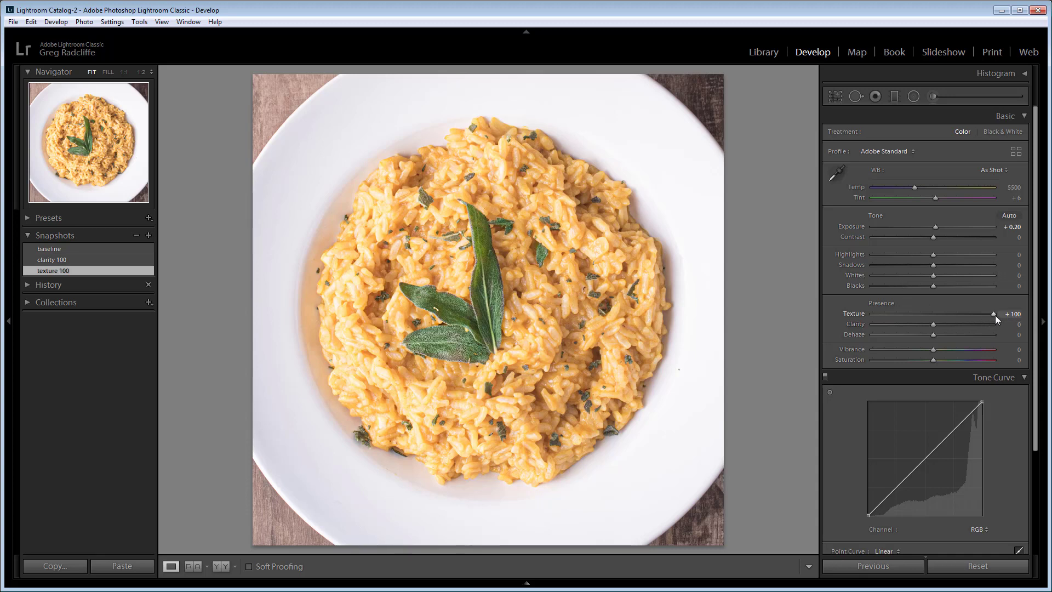
# Lower the risotto photo's Texture from +100 to +75
pyautogui.moveTo(996, 315); pyautogui.dragTo(945, 328)
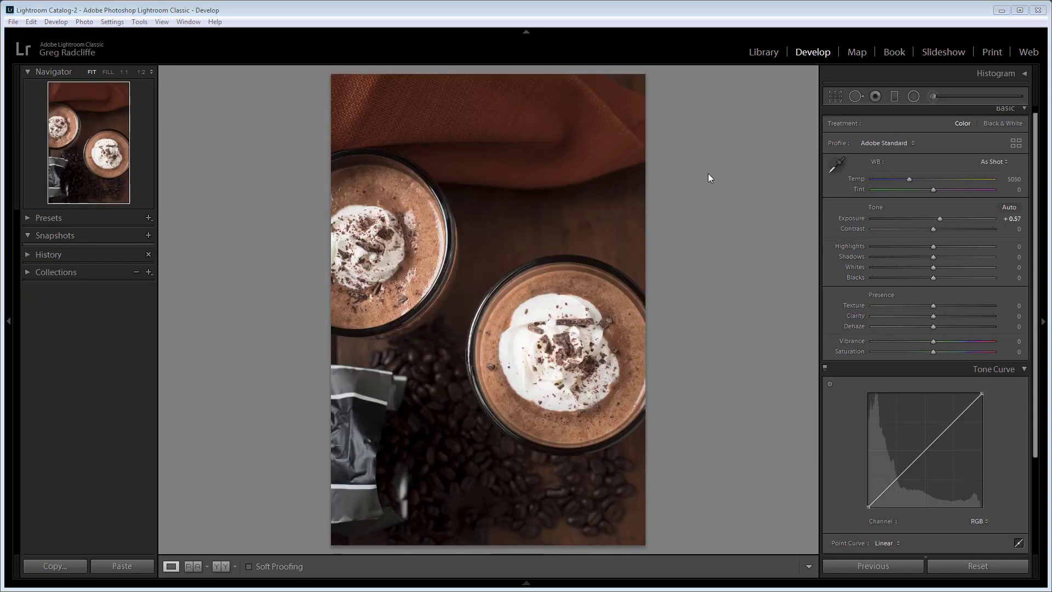
# Save the hot chocolate's current settings as a 'no texture no clarity' snapshot
pyautogui.click(146, 236)
pyautogui.write('no texture no clarity')
pyautogui.press('Return')
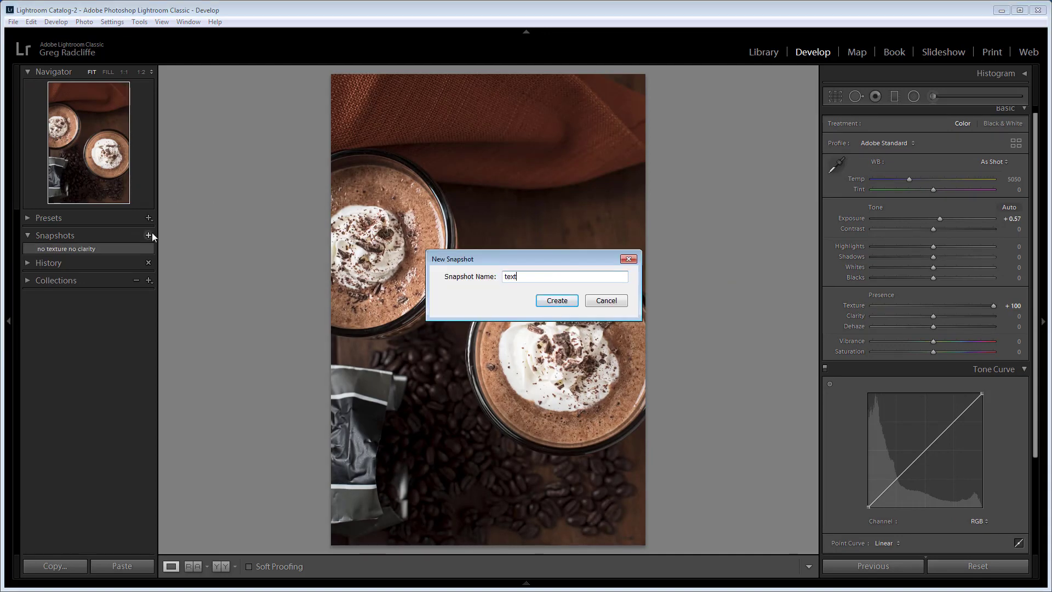
# Save the 'texture 100' and 'clarity 100' snapshots
pyautogui.write('ure 100')
pyautogui.press('Return')
pyautogui.click(148, 235)
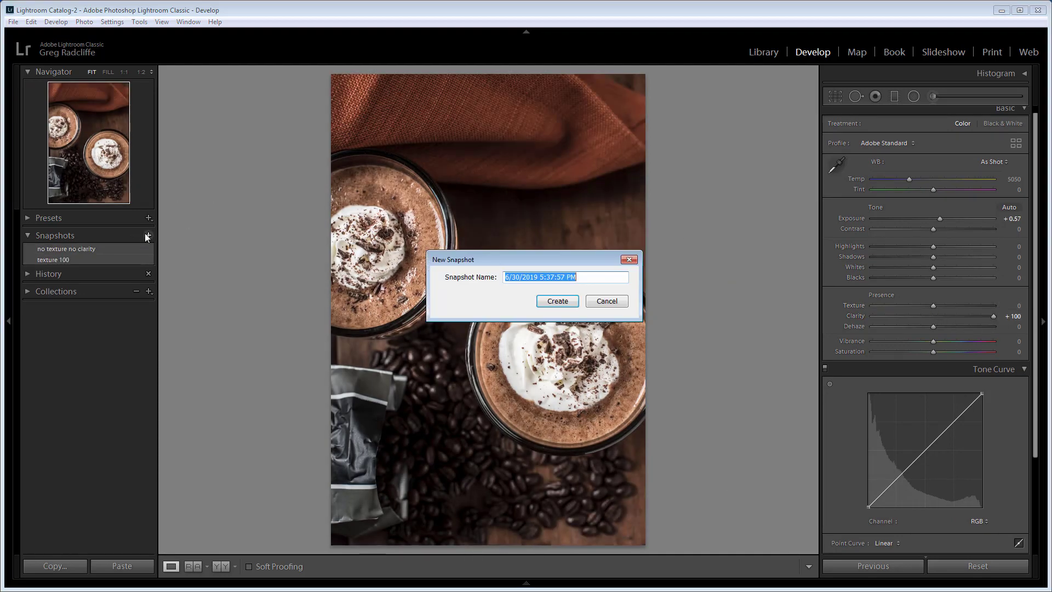
pyautogui.write('clarity 100')
pyautogui.press('Return')
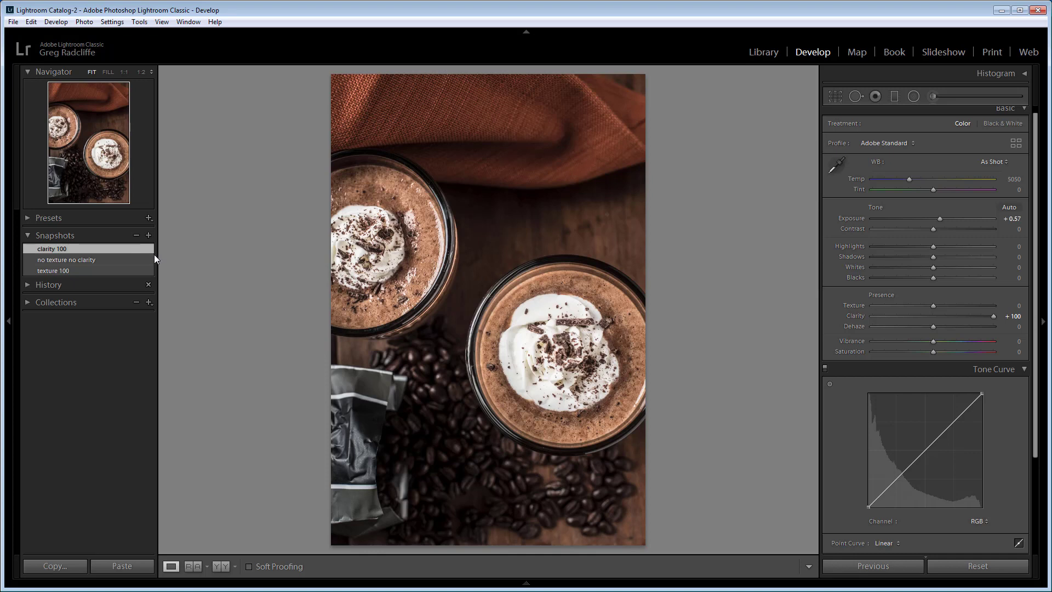
# Toggle between the 'no texture no clarity' and 'texture 100' snapshots to compare them
pyautogui.click(101, 262)
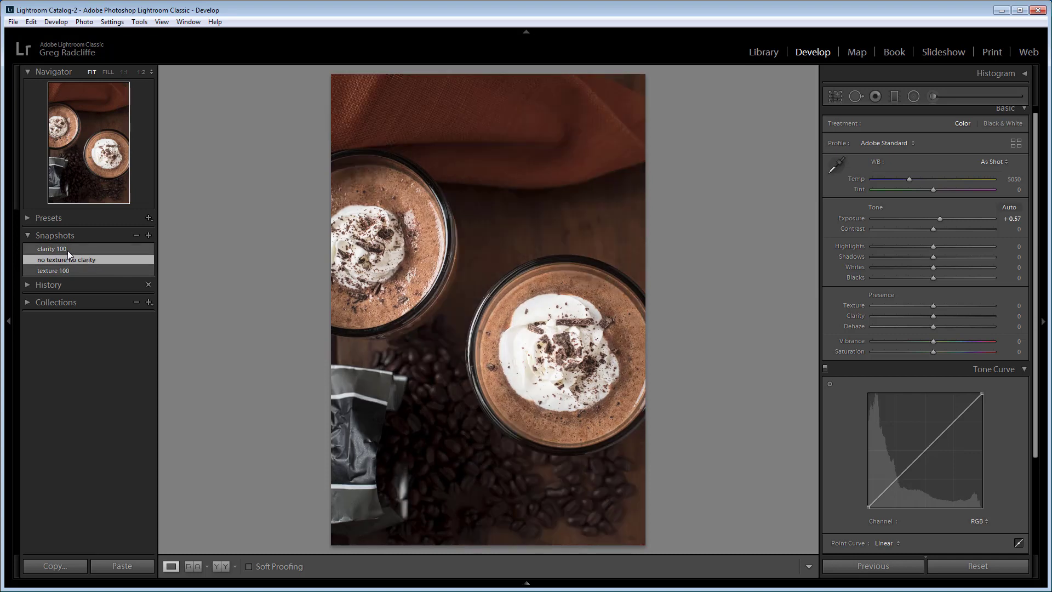
pyautogui.click(62, 271)
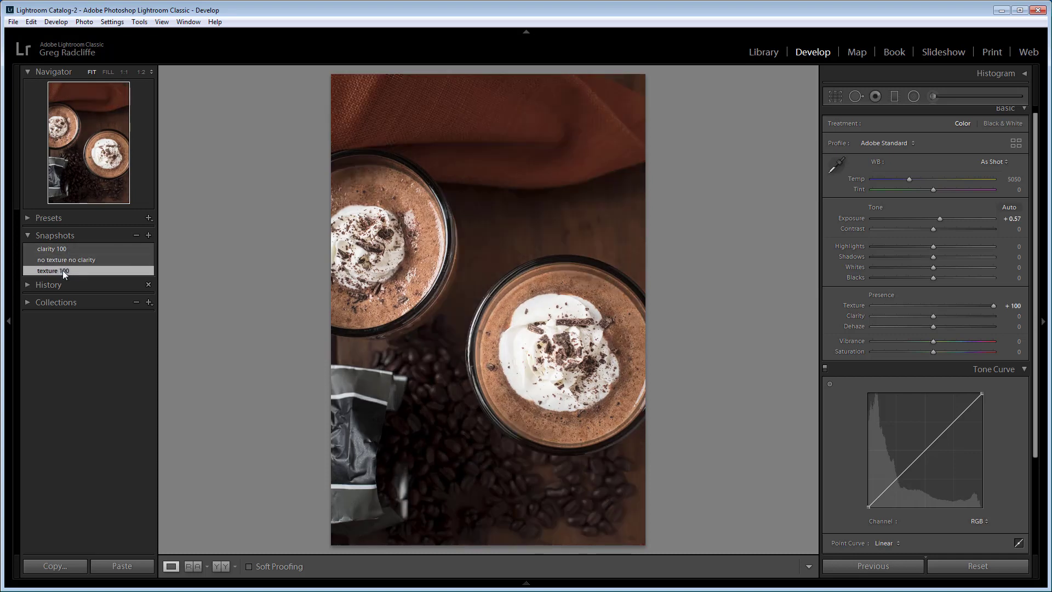
pyautogui.click(66, 258)
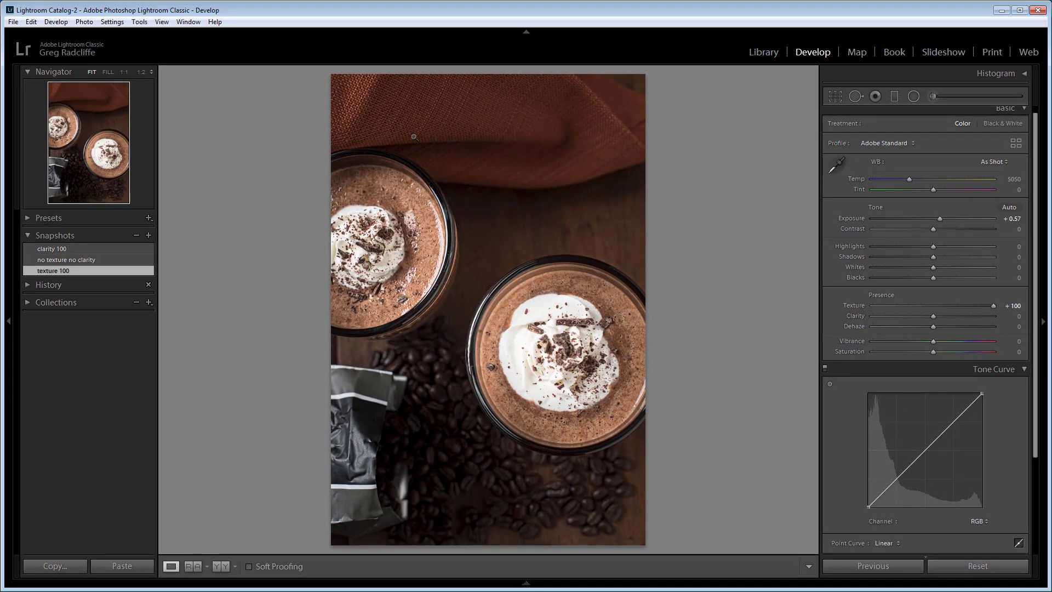
pyautogui.click(444, 476)
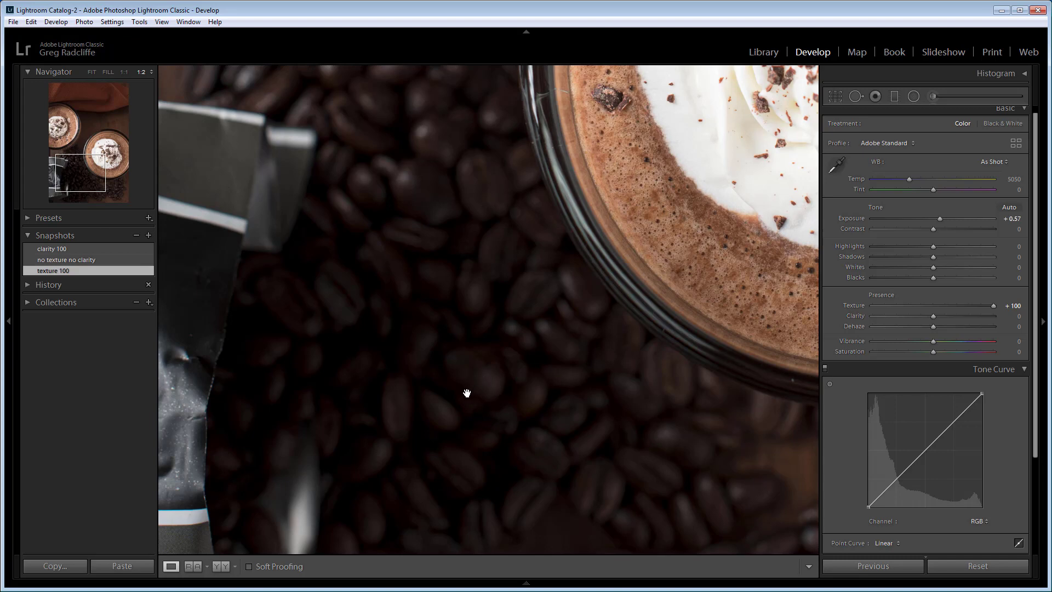
pyautogui.click(471, 398)
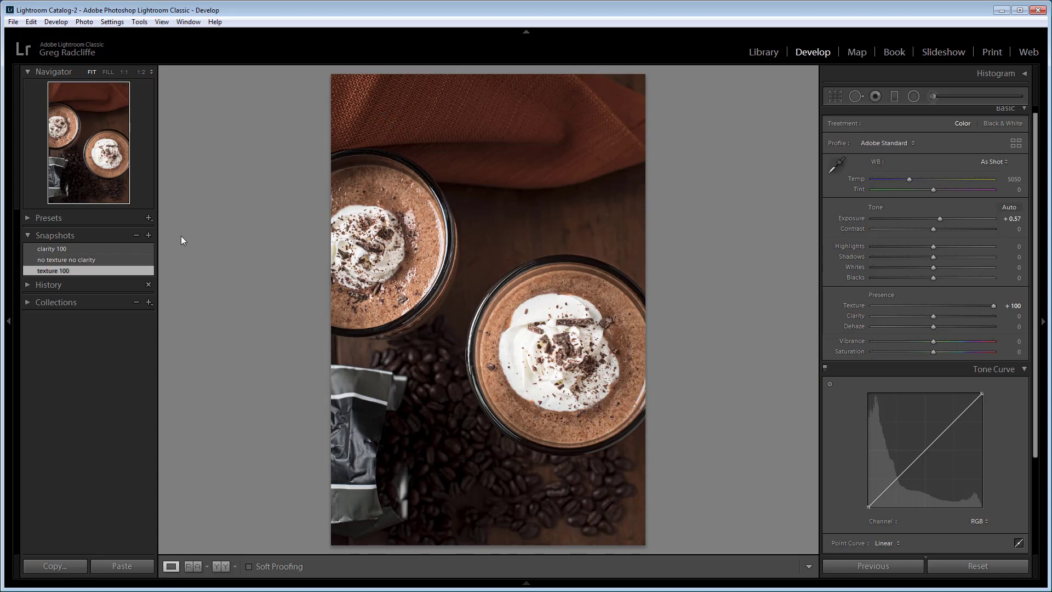
pyautogui.click(389, 127)
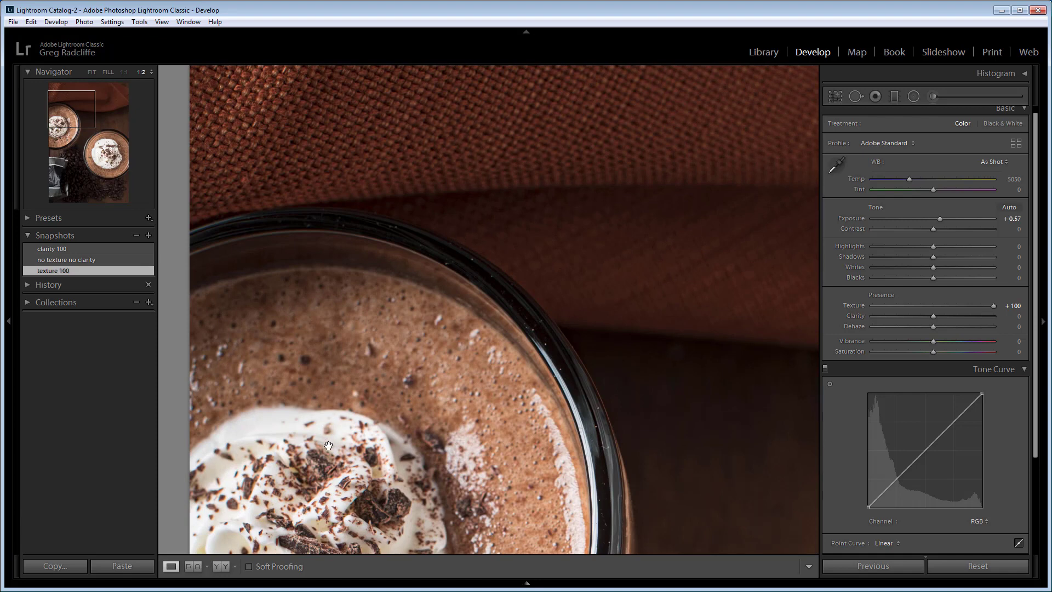
pyautogui.moveTo(329, 457); pyautogui.dragTo(321, 505)
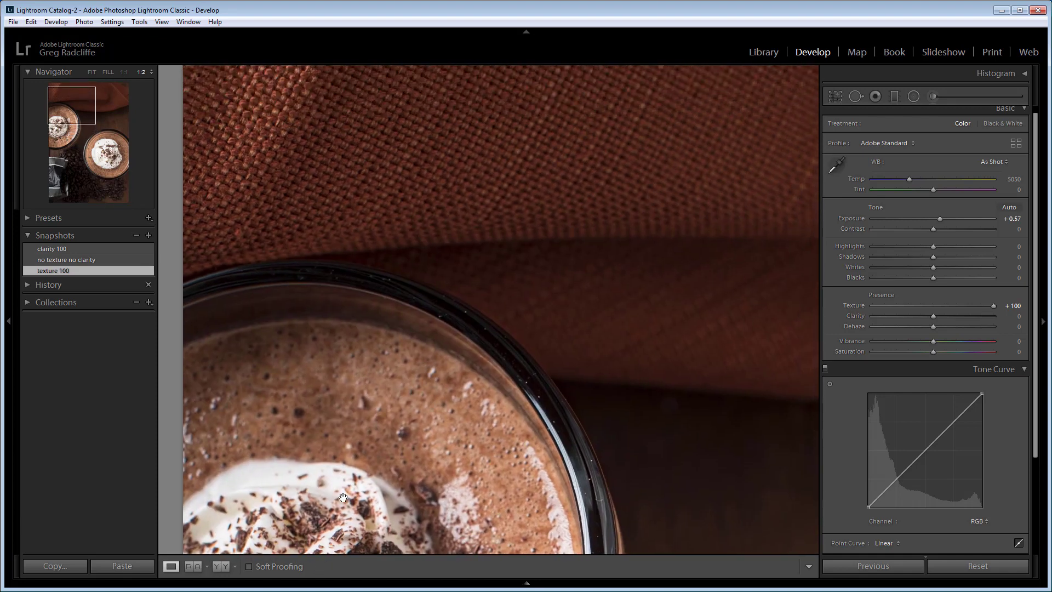
pyautogui.press('z')
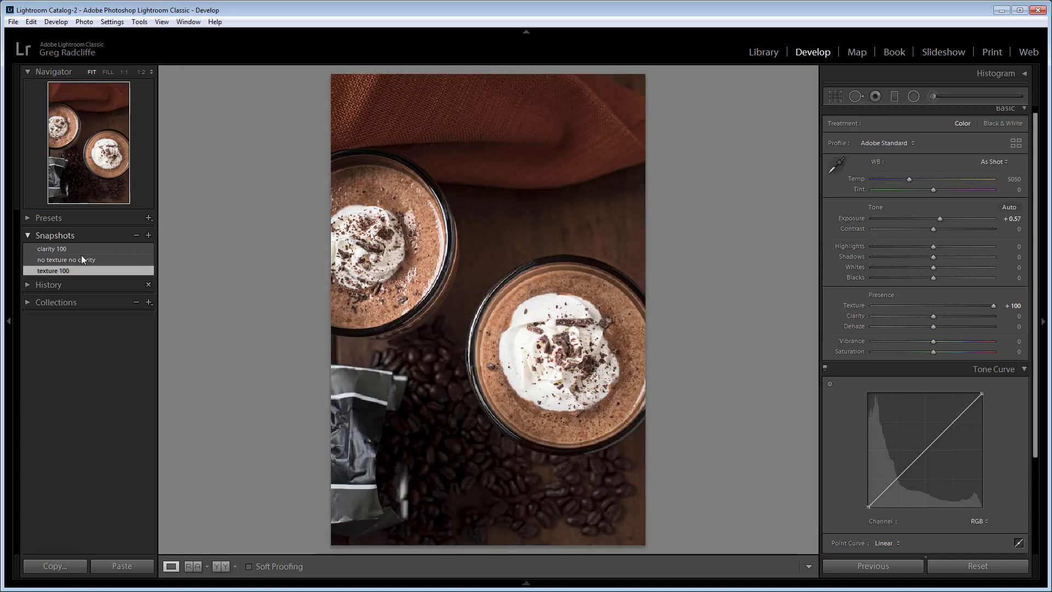
pyautogui.click(77, 260)
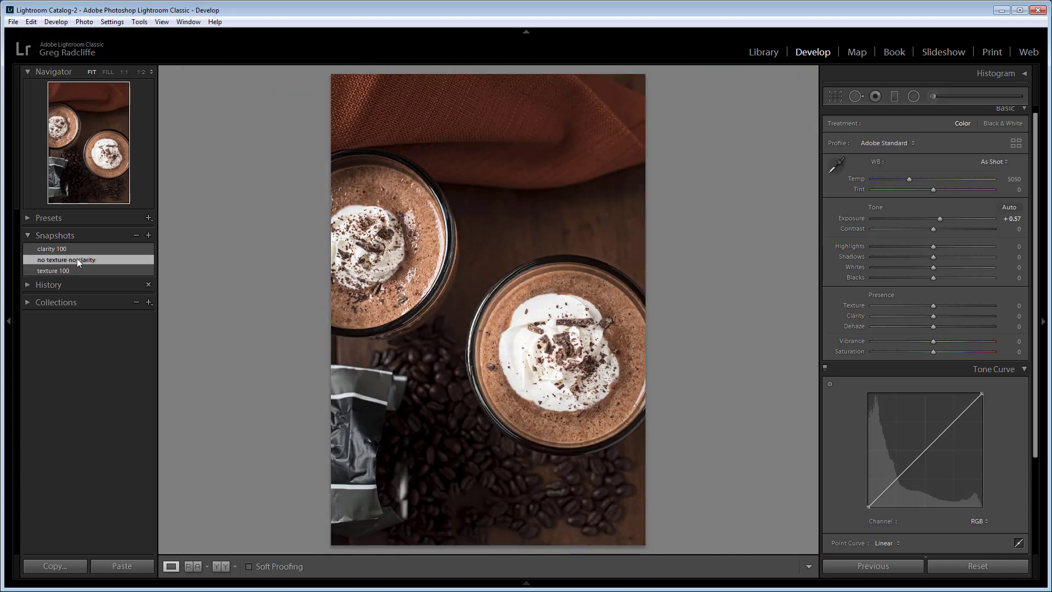
pyautogui.click(71, 270)
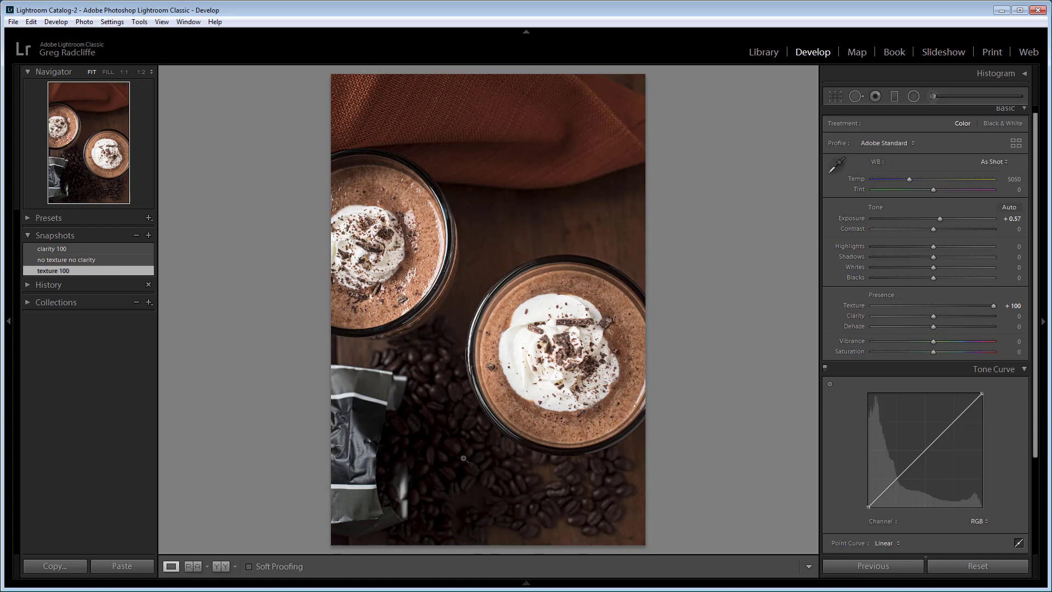
# Flip repeatedly between the 'clarity 100' and 'no texture no clarity' snapshots
pyautogui.click(110, 259)
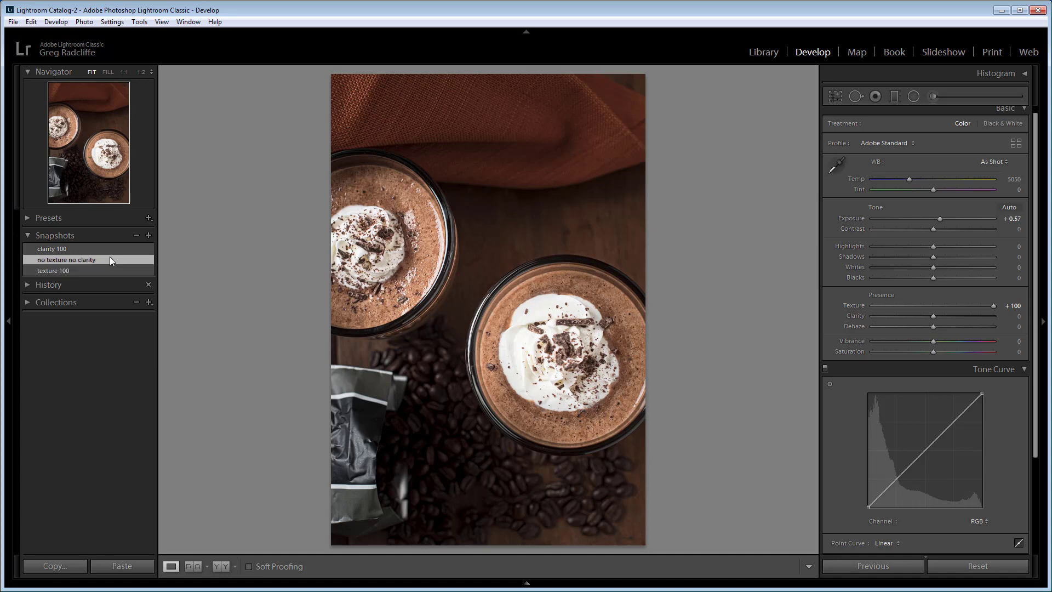
pyautogui.click(90, 249)
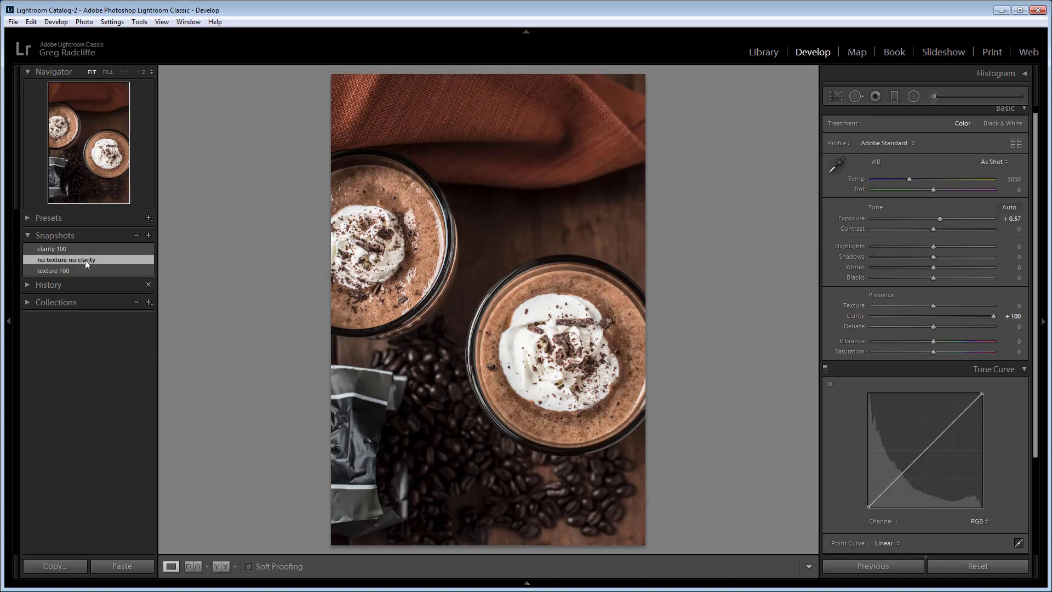
pyautogui.click(85, 260)
pyautogui.click(85, 248)
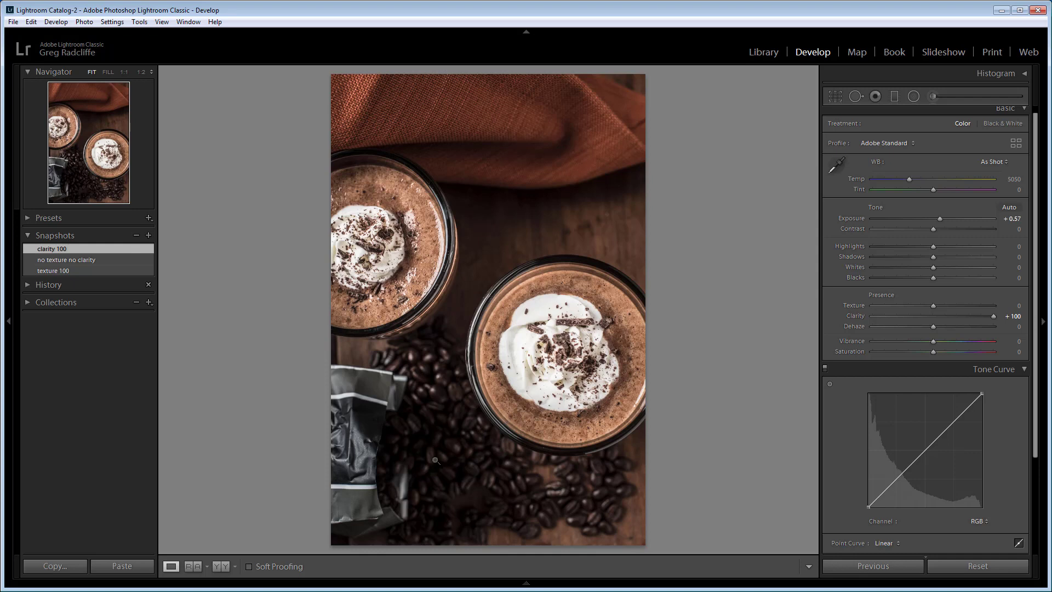
pyautogui.click(97, 258)
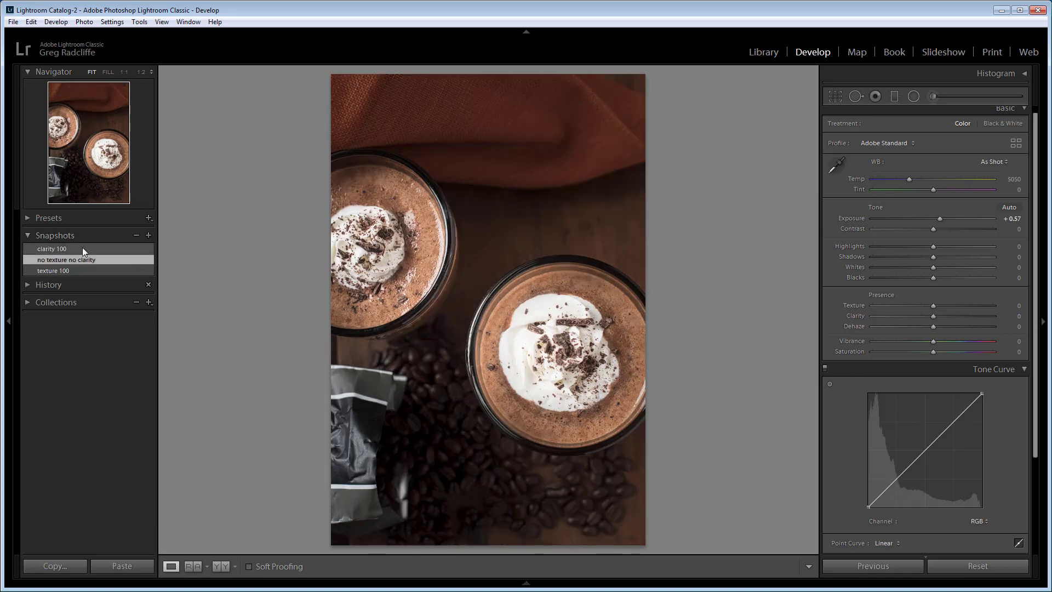
pyautogui.click(82, 249)
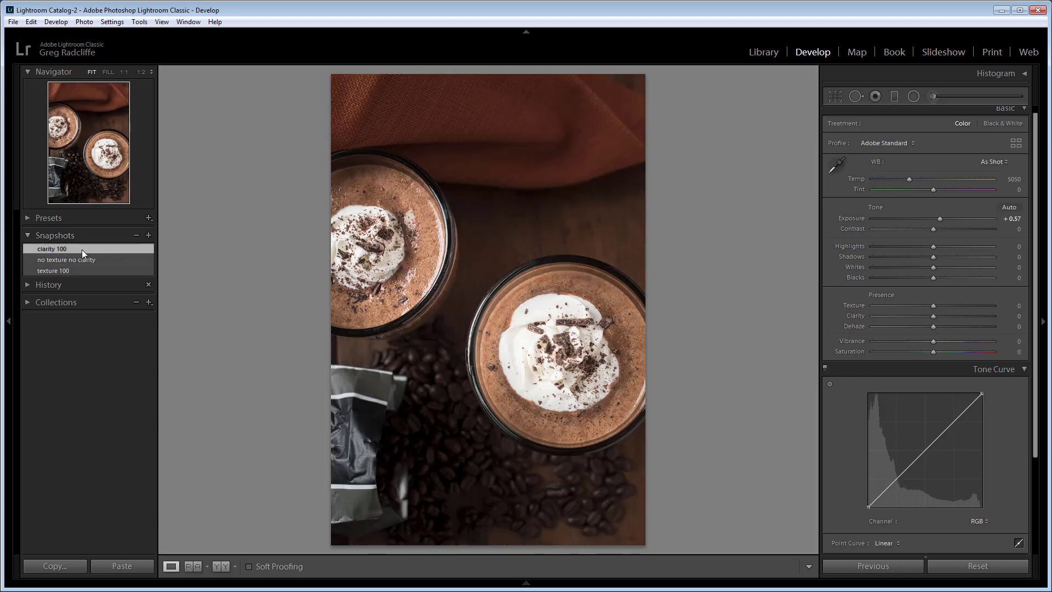
# Inspect the coffee beans at 1:2, return to Fit, and apply 'no texture no clarity'
pyautogui.click(459, 469)
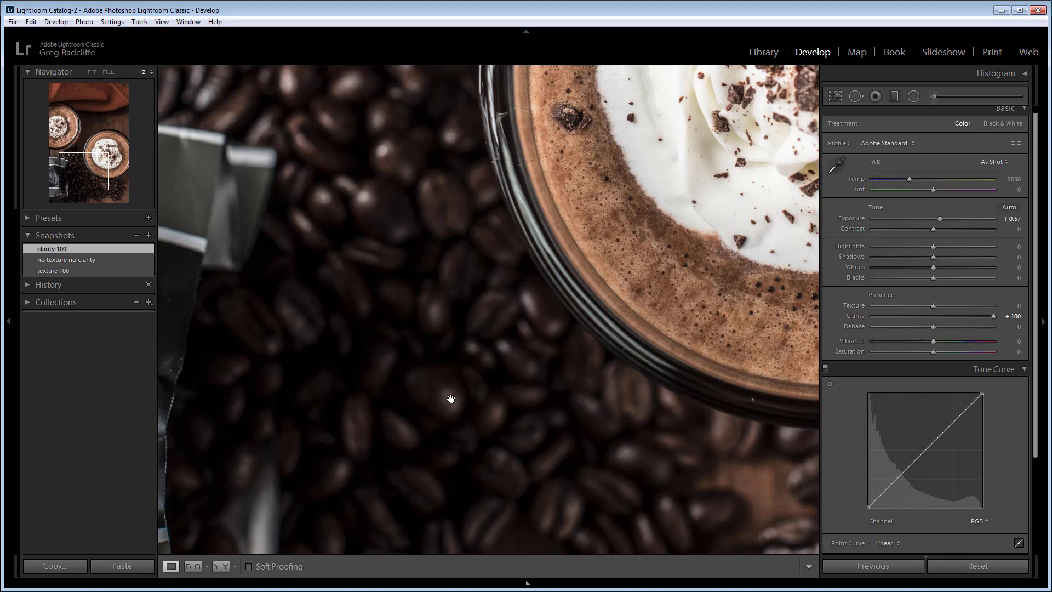
pyautogui.click(405, 416)
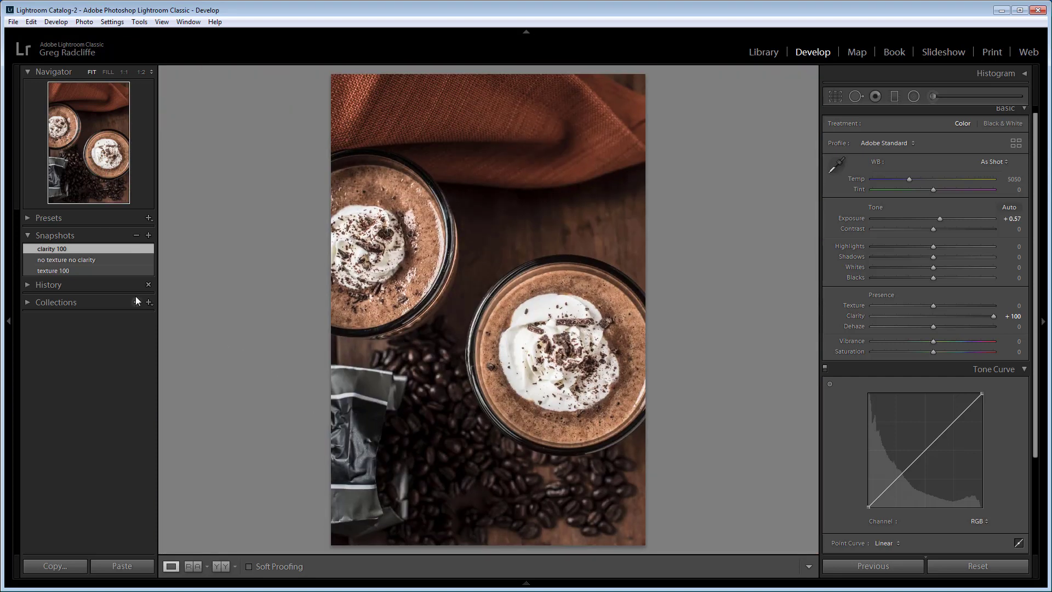
pyautogui.click(107, 259)
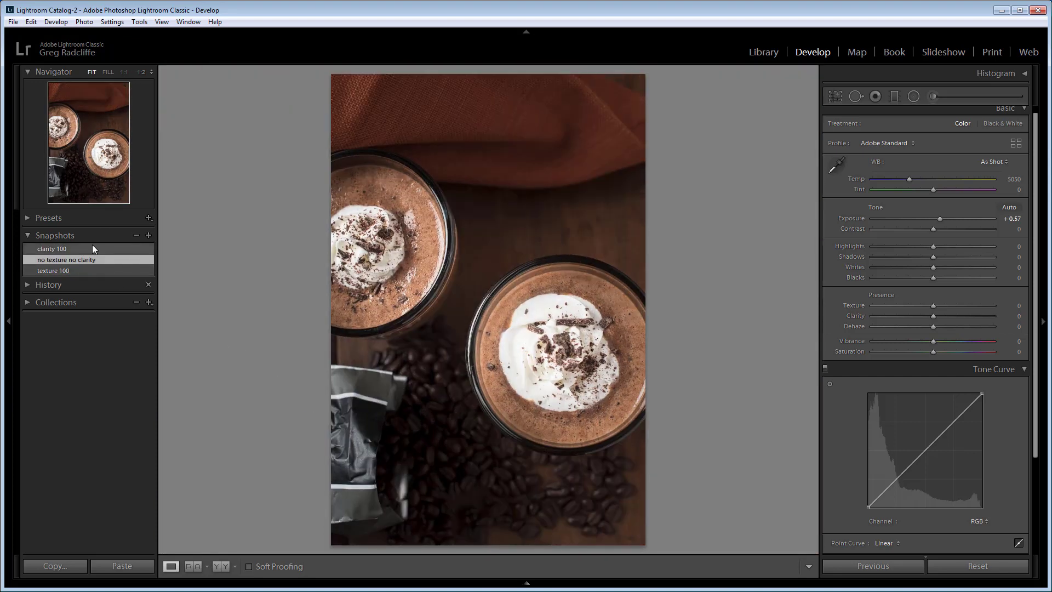
pyautogui.click(87, 250)
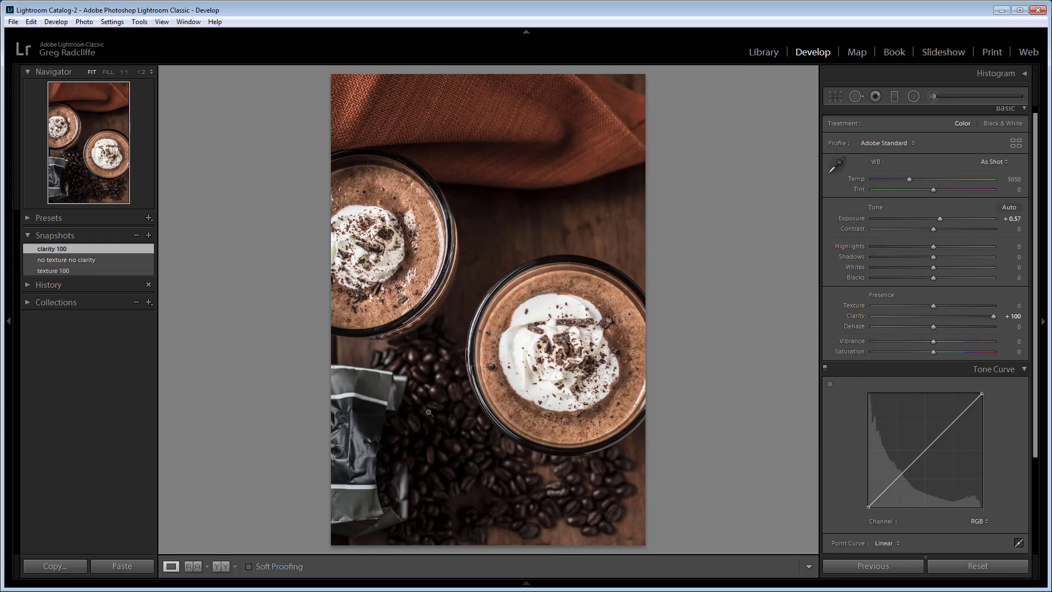
pyautogui.click(91, 258)
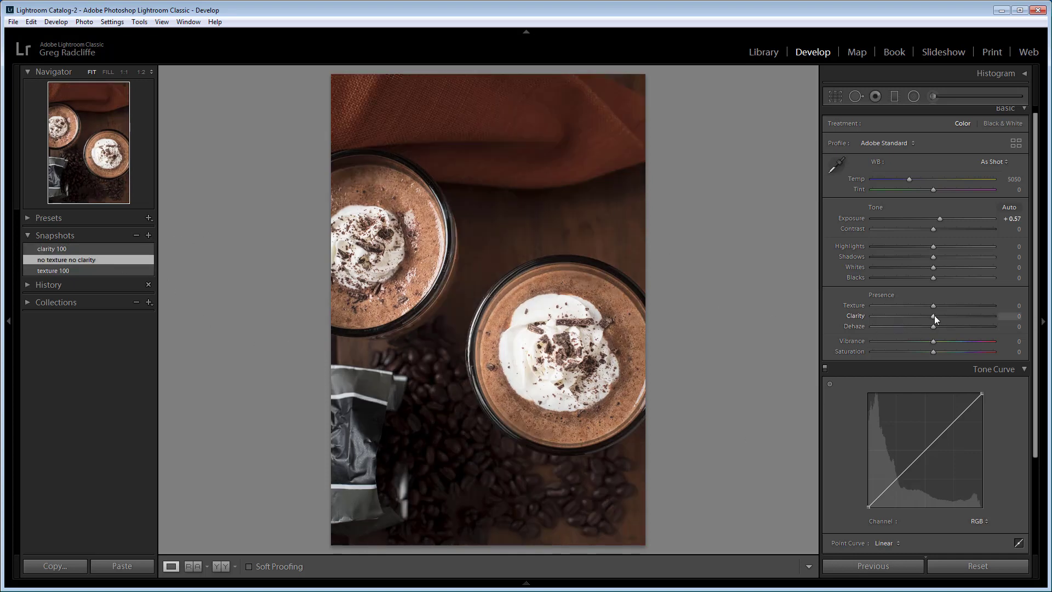
# Set up an Adjustment Brush with Clarity +100 and start its mask on the photo
pyautogui.click(936, 100)
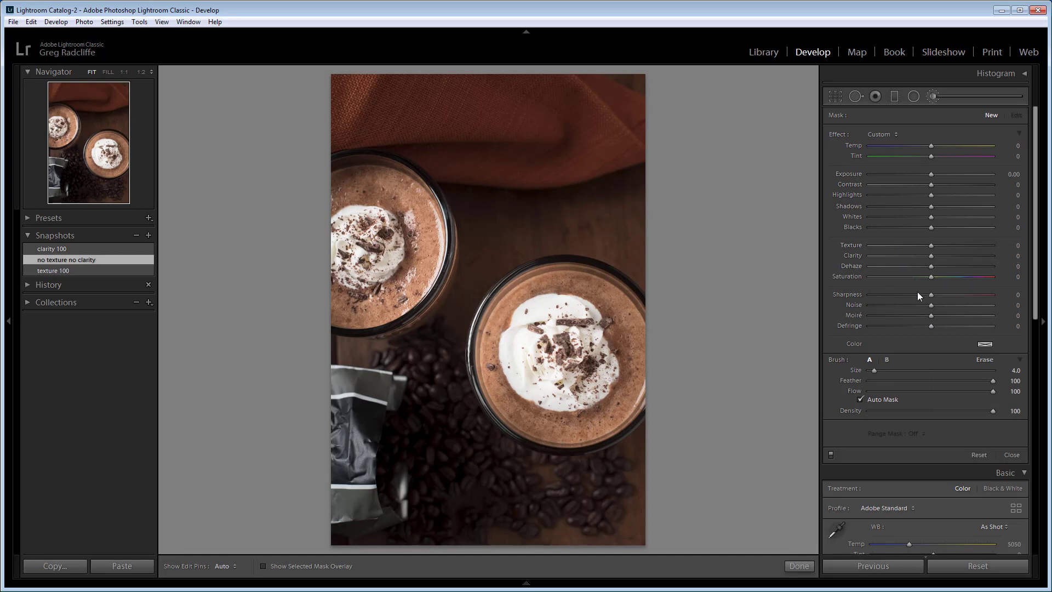
pyautogui.moveTo(932, 256); pyautogui.dragTo(969, 256)
pyautogui.press('h')
pyautogui.press('h')
pyautogui.click(466, 446)
pyautogui.scroll(3, 465, 446)
pyautogui.press('h')
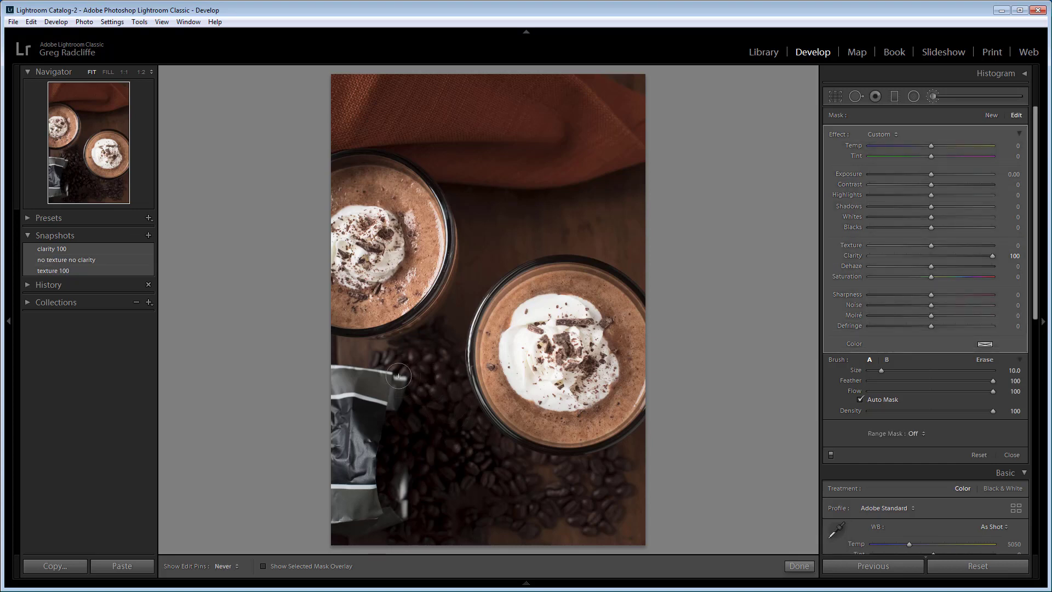
# Paint the clarity over the coffee bag and beans, checking the mask overlay
pyautogui.moveTo(407, 372)
pyautogui.mouseDown()
pyautogui.moveTo(387, 390)
pyautogui.moveTo(352, 391)
pyautogui.moveTo(372, 408)
pyautogui.moveTo(322, 463)
pyautogui.moveTo(362, 515)
pyautogui.mouseUp()
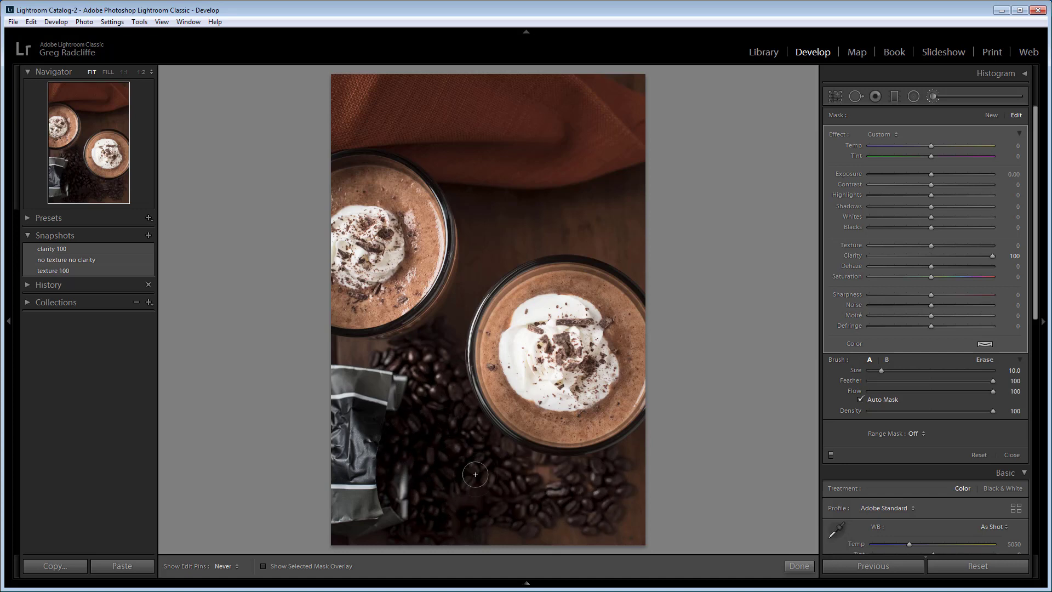
pyautogui.press('h')
pyautogui.press('o')
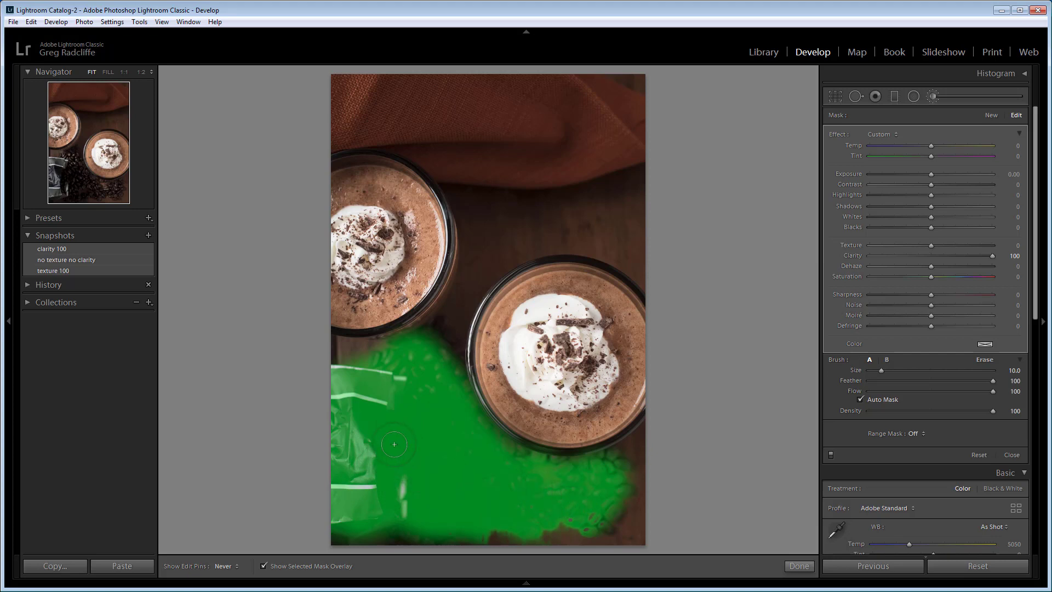
pyautogui.press('h')
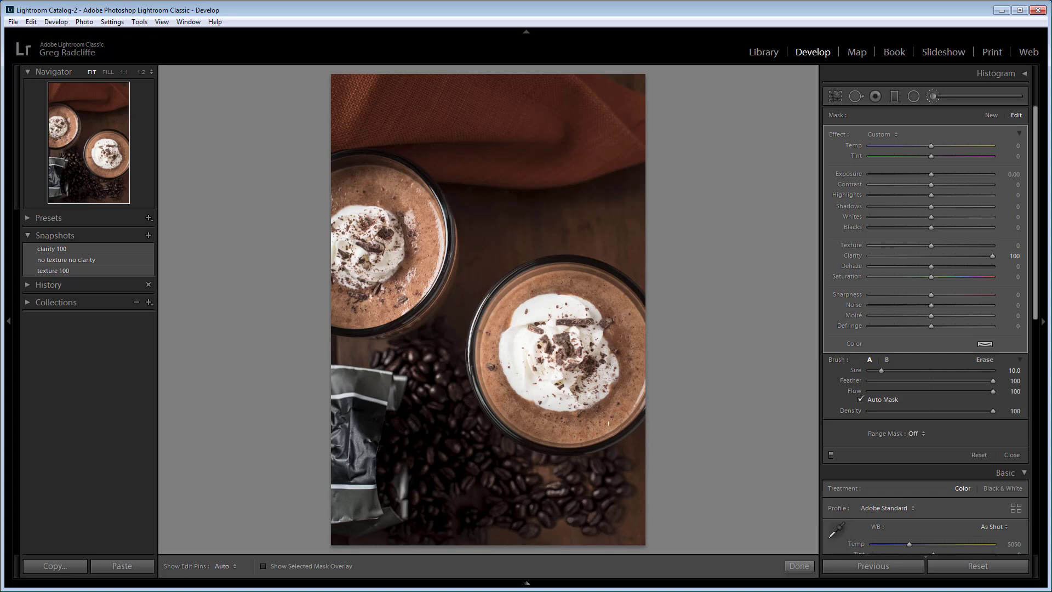
pyautogui.press('h')
# Start a new brush adjustment with Clarity reset to 0 and Texture +100
pyautogui.click(991, 115)
pyautogui.doubleClick(839, 134)
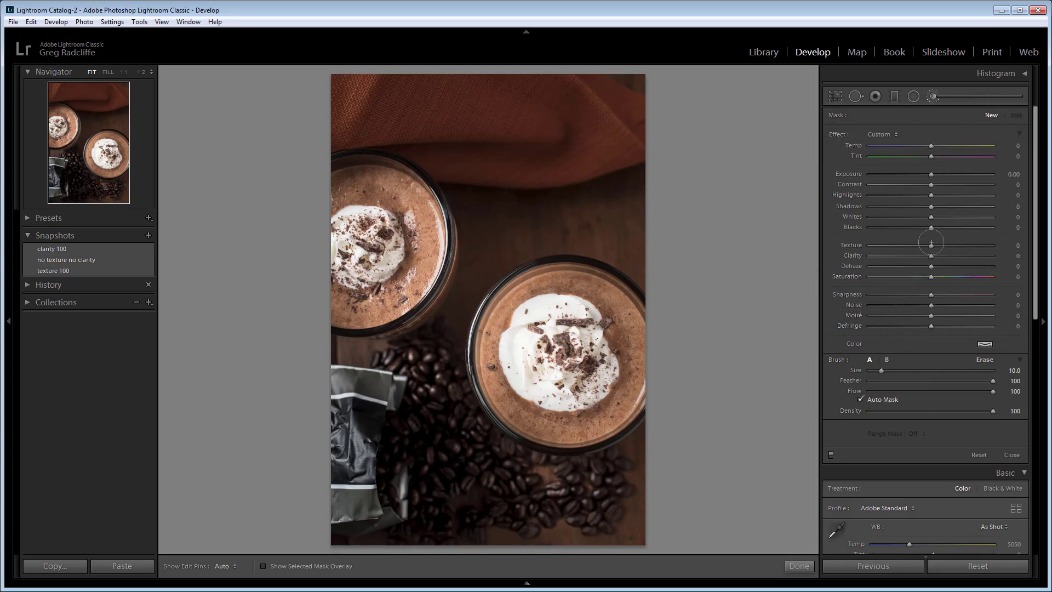
pyautogui.moveTo(931, 245); pyautogui.dragTo(1006, 246)
# Paint the Texture brush over the whipped cream on both cups
pyautogui.scroll(1, 548, 346)
pyautogui.press('h')
pyautogui.moveTo(530, 331)
pyautogui.mouseDown()
pyautogui.moveTo(528, 364)
pyautogui.moveTo(547, 379)
pyautogui.moveTo(567, 385)
pyautogui.moveTo(598, 368)
pyautogui.mouseUp()
pyautogui.moveTo(351, 222)
pyautogui.mouseDown()
pyautogui.moveTo(378, 265)
pyautogui.moveTo(337, 258)
pyautogui.moveTo(378, 257)
pyautogui.mouseUp()
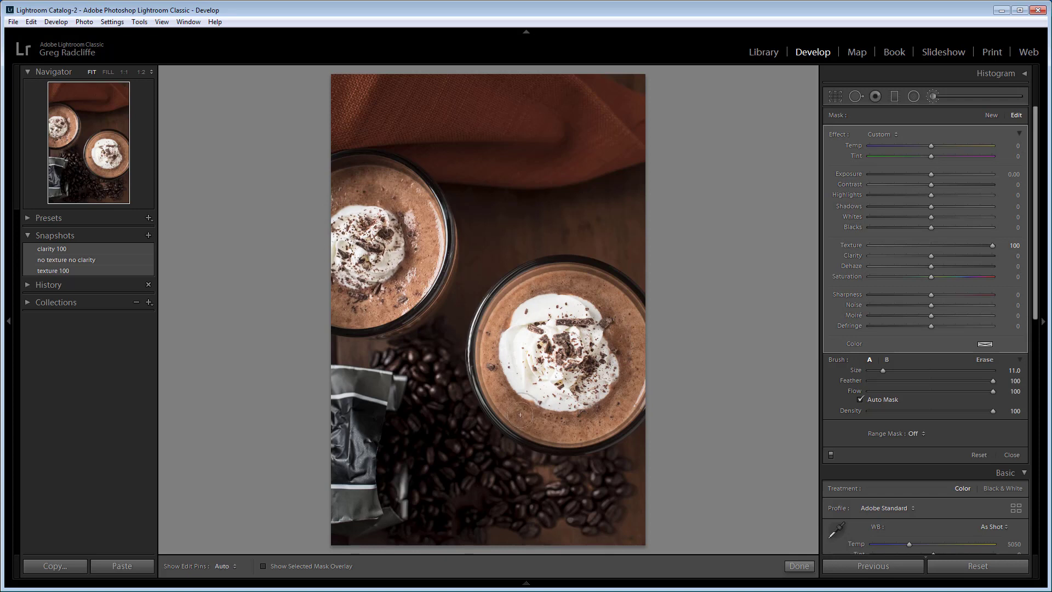
pyautogui.press('h')
pyautogui.moveTo(462, 332)
pyautogui.mouseDown()
pyautogui.moveTo(535, 337)
pyautogui.moveTo(524, 318)
pyautogui.moveTo(562, 328)
pyautogui.moveTo(514, 361)
pyautogui.moveTo(584, 329)
pyautogui.moveTo(570, 321)
pyautogui.moveTo(563, 438)
pyautogui.mouseUp()
# Start another brush adjustment with Texture set to -100
pyautogui.click(992, 115)
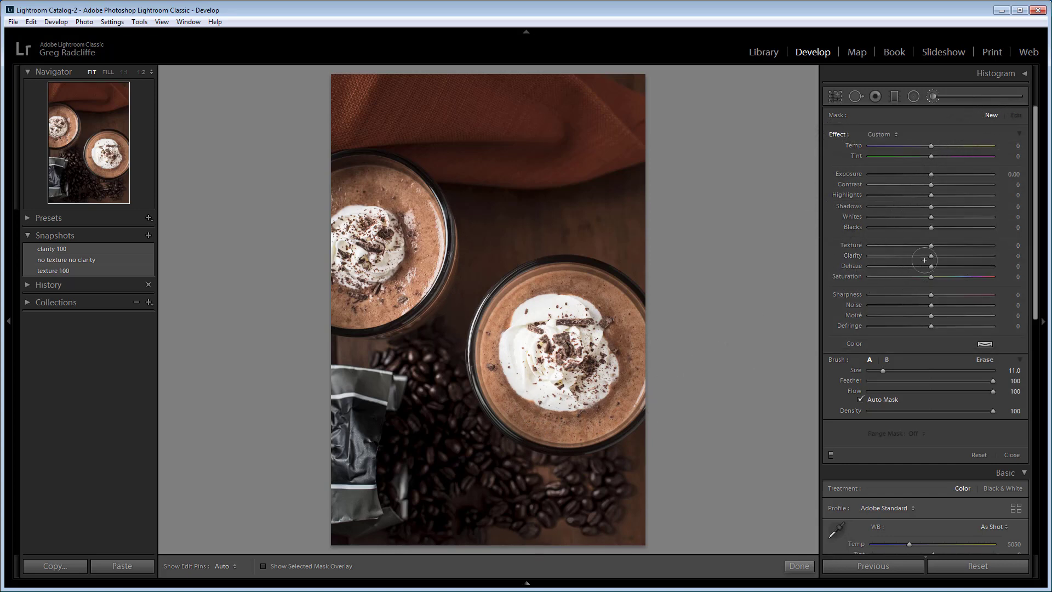
pyautogui.moveTo(931, 245); pyautogui.dragTo(860, 241)
pyautogui.scroll(-1, 514, 392)
pyautogui.scroll(-2, 511, 384)
# Paint along both cups' cream edges with a smaller brush, then ease Texture to -61
pyautogui.press('h')
pyautogui.moveTo(493, 342); pyautogui.dragTo(510, 328)
pyautogui.press('[')
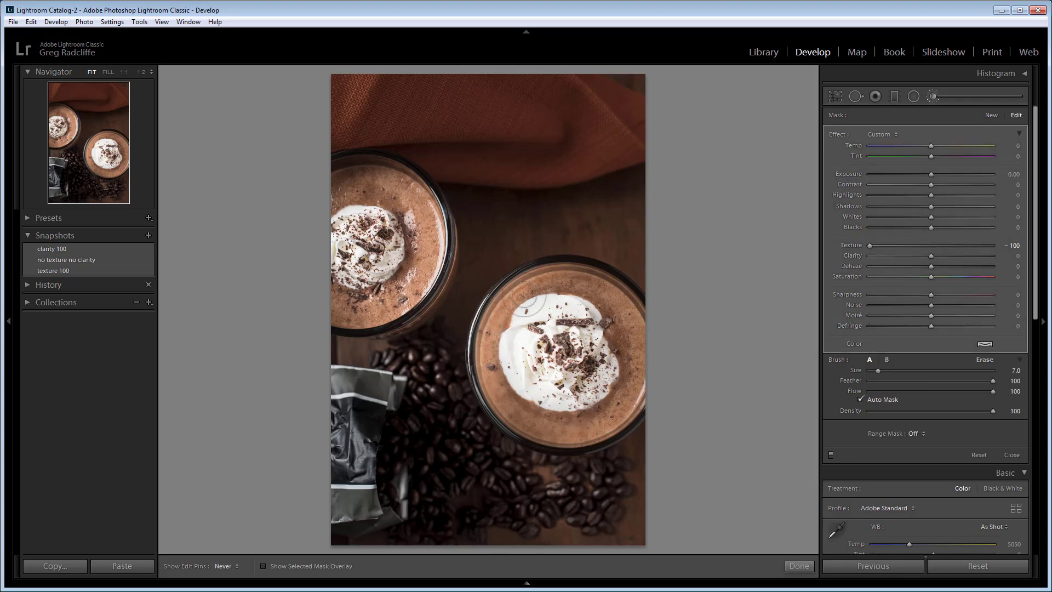
pyautogui.moveTo(540, 292)
pyautogui.mouseDown()
pyautogui.moveTo(584, 291)
pyautogui.moveTo(626, 339)
pyautogui.moveTo(632, 370)
pyautogui.moveTo(608, 408)
pyautogui.mouseUp()
pyautogui.press('h')
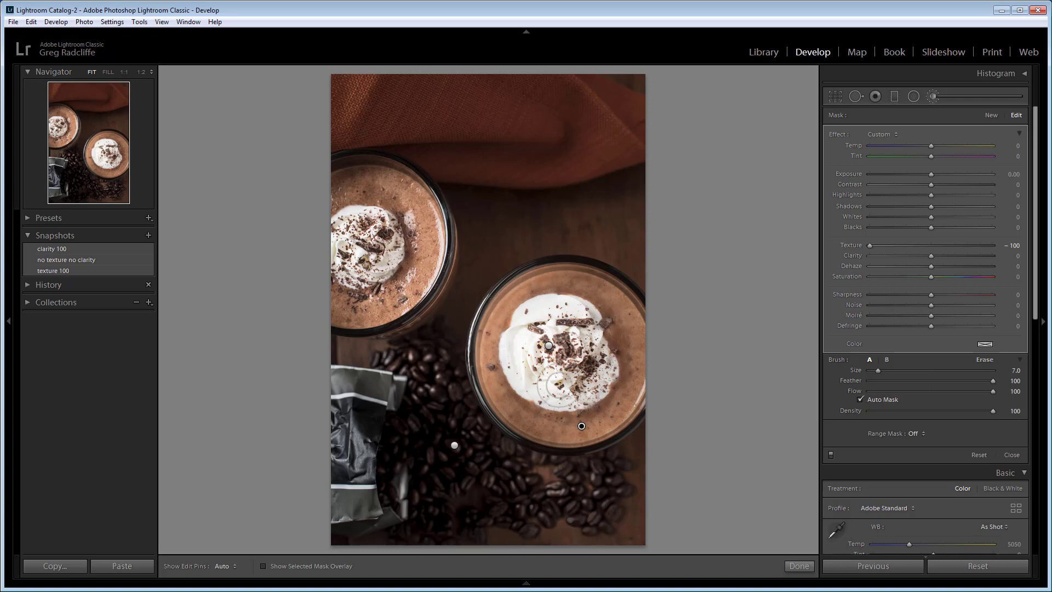
pyautogui.press('h')
pyautogui.moveTo(340, 187)
pyautogui.mouseDown()
pyautogui.moveTo(408, 208)
pyautogui.moveTo(430, 237)
pyautogui.moveTo(433, 263)
pyautogui.moveTo(423, 257)
pyautogui.moveTo(424, 225)
pyautogui.moveTo(384, 304)
pyautogui.moveTo(331, 298)
pyautogui.moveTo(386, 304)
pyautogui.moveTo(423, 277)
pyautogui.moveTo(408, 203)
pyautogui.moveTo(343, 191)
pyautogui.mouseUp()
pyautogui.press('h')
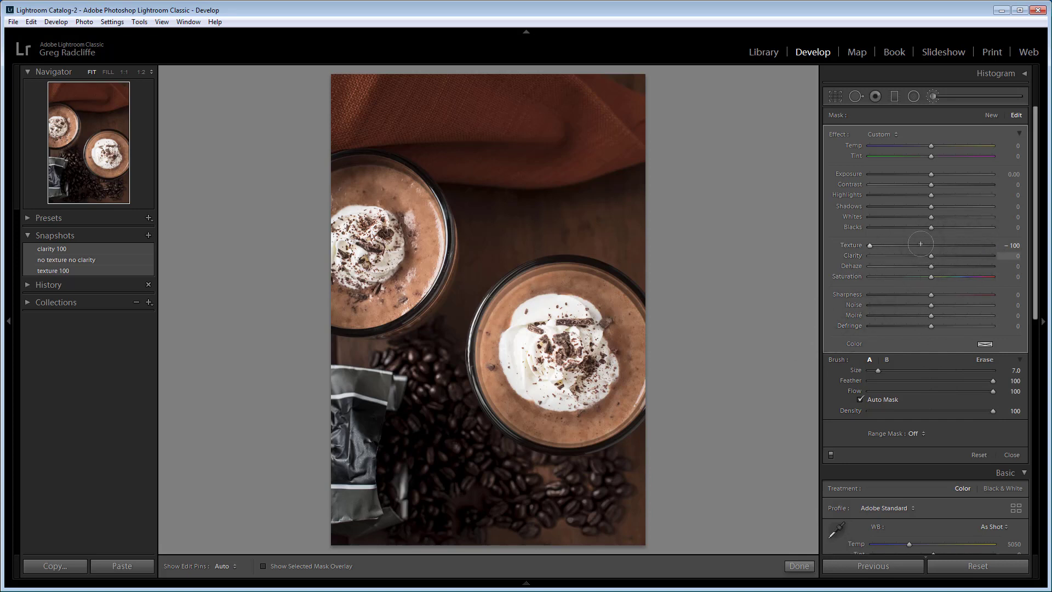
pyautogui.moveTo(870, 245); pyautogui.dragTo(897, 246)
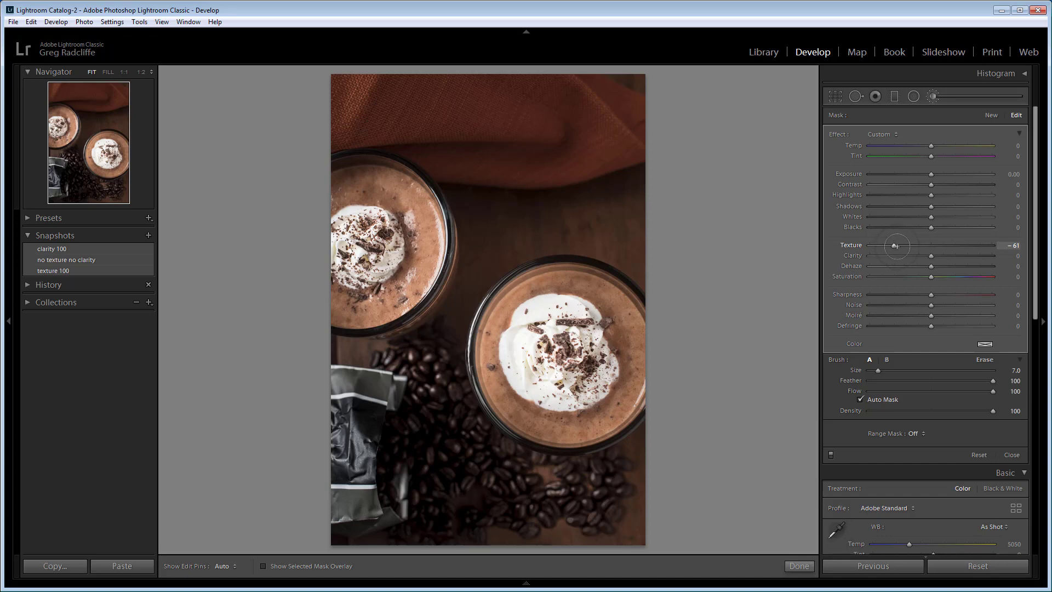